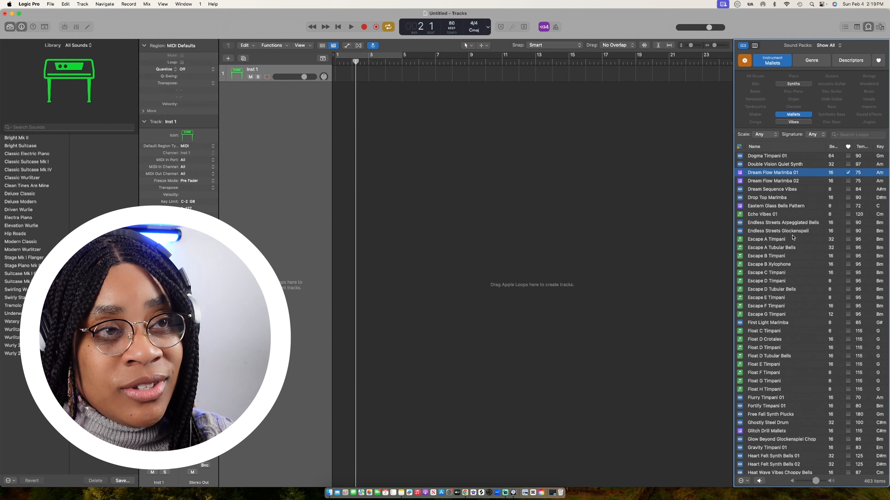
- Audition the Lounge Vibes 22 mallet loop and mark it as a favorite
scroll(793, 238, "down", 8)
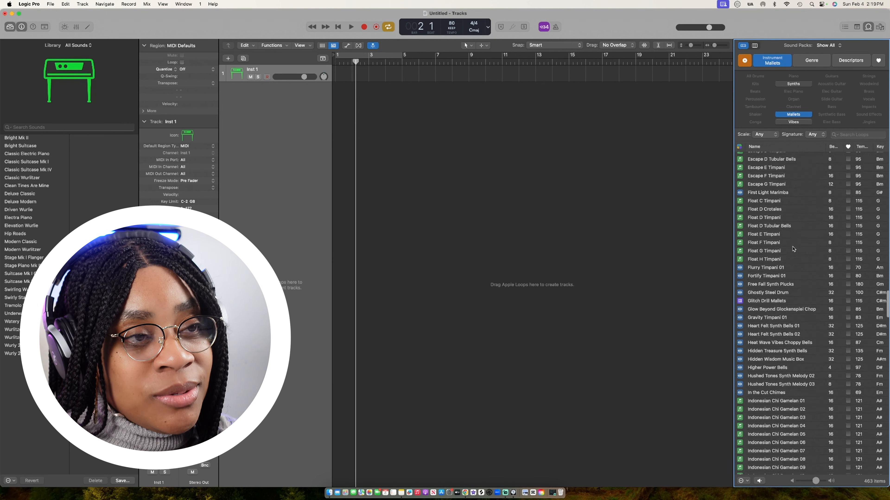
scroll(793, 249, "down", 20)
left_click(778, 285)
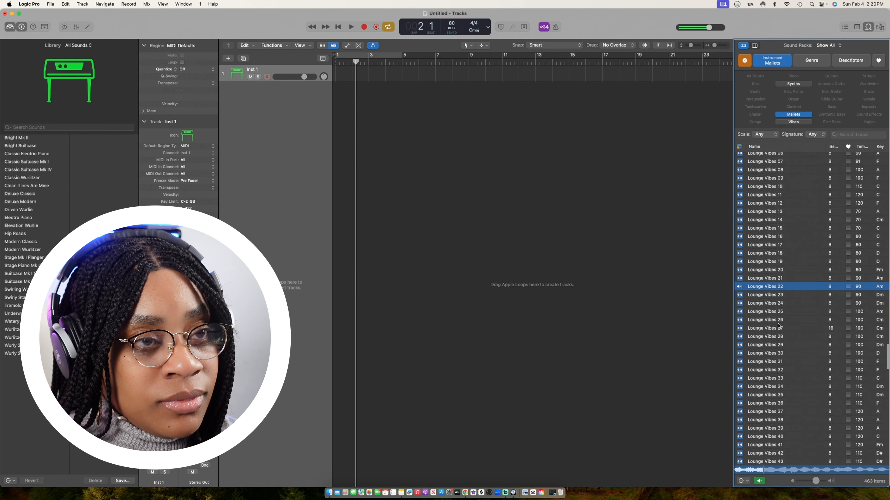
scroll(778, 326, "down", 2)
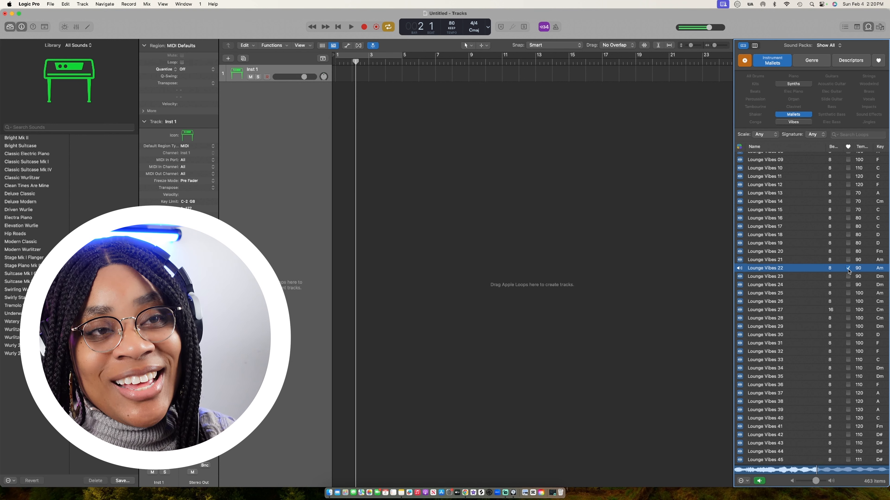
key("space")
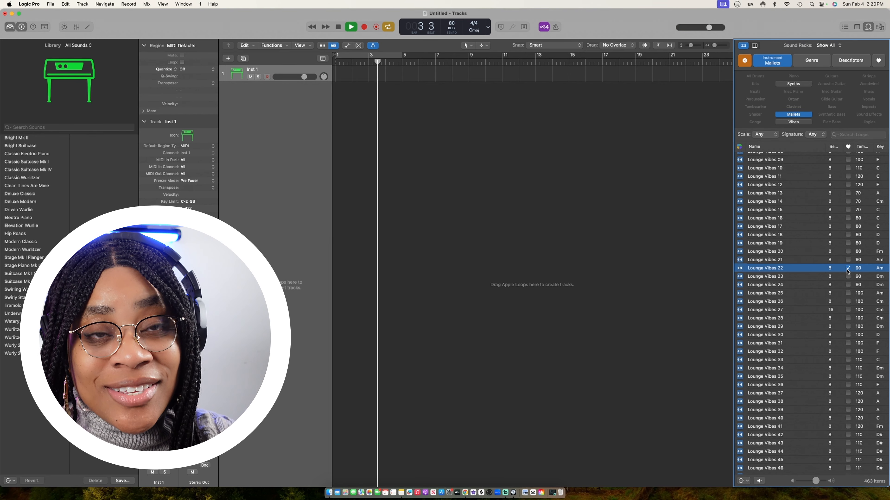
- Audition the Needle Drop Vibes 01, 02 and 03 loops further down the mallet loops list
scroll(850, 271, "down", 10)
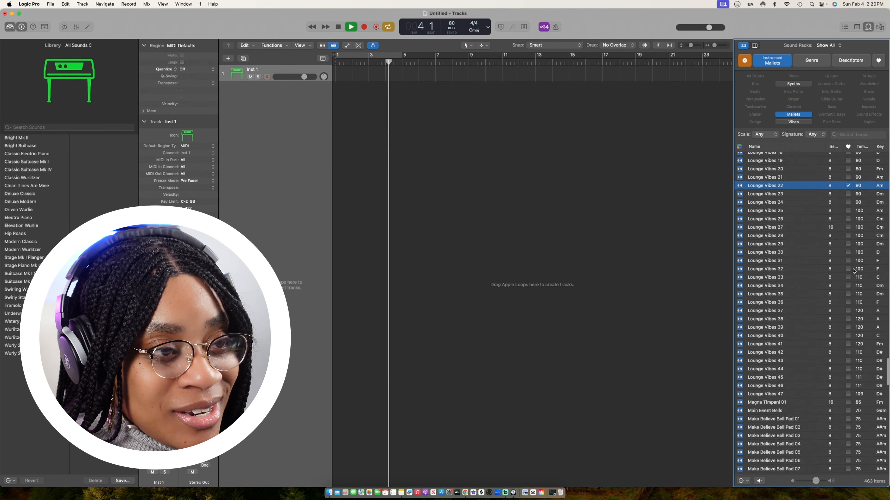
scroll(854, 271, "down", 7)
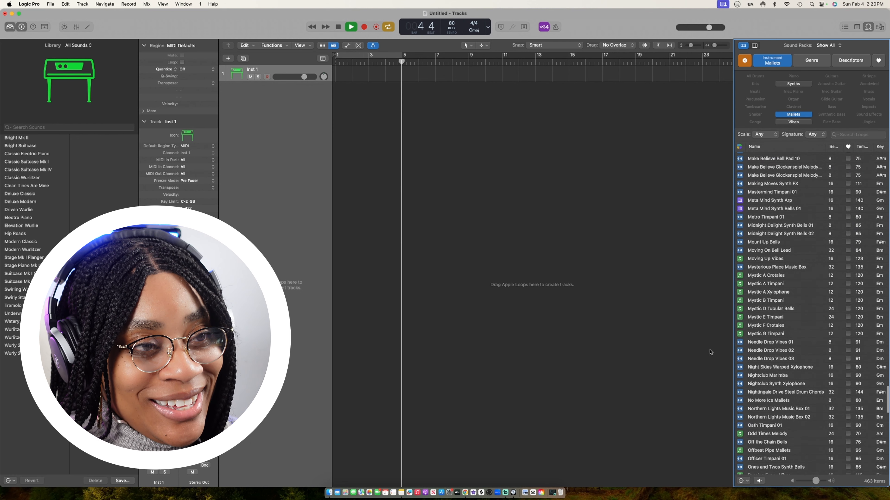
left_click(776, 345)
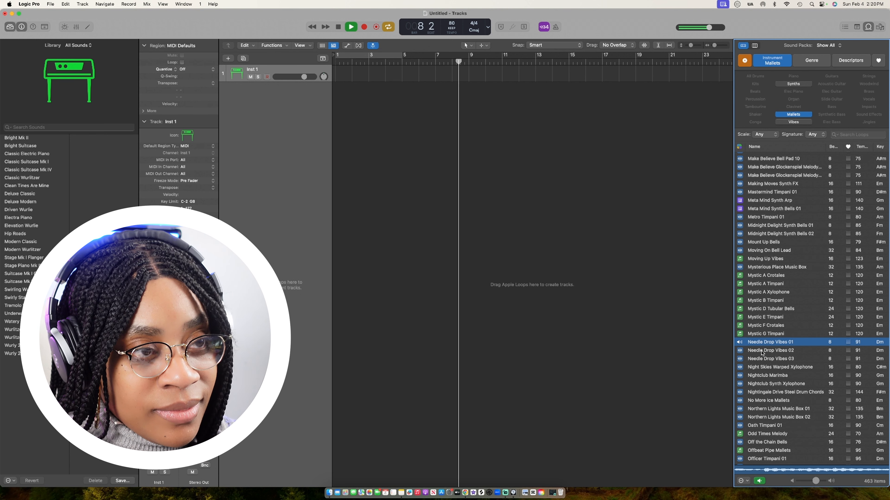
left_click(762, 351)
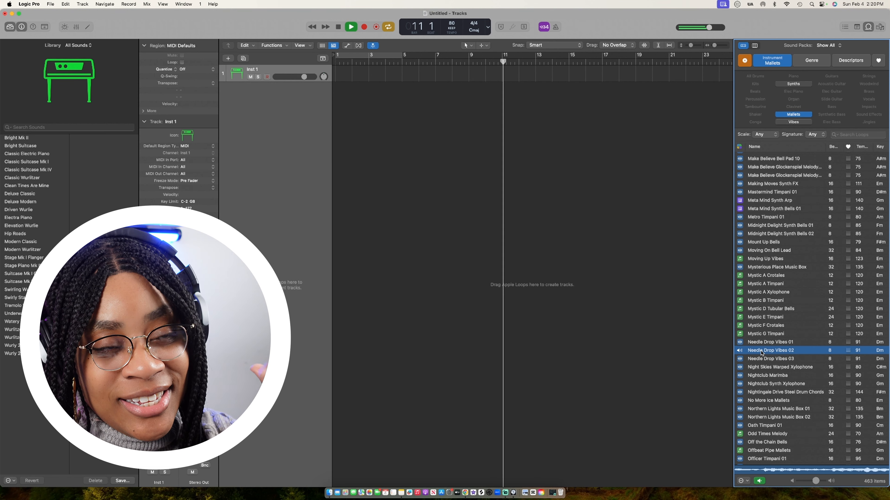
left_click(753, 359)
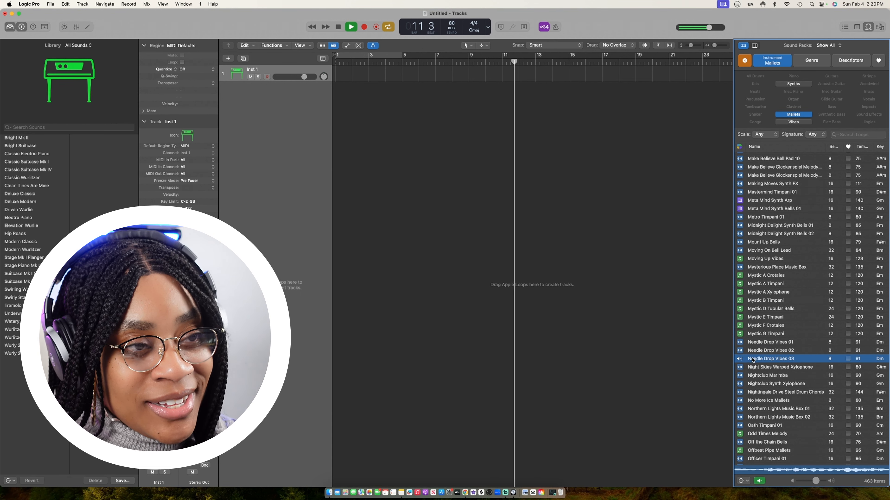
key("space")
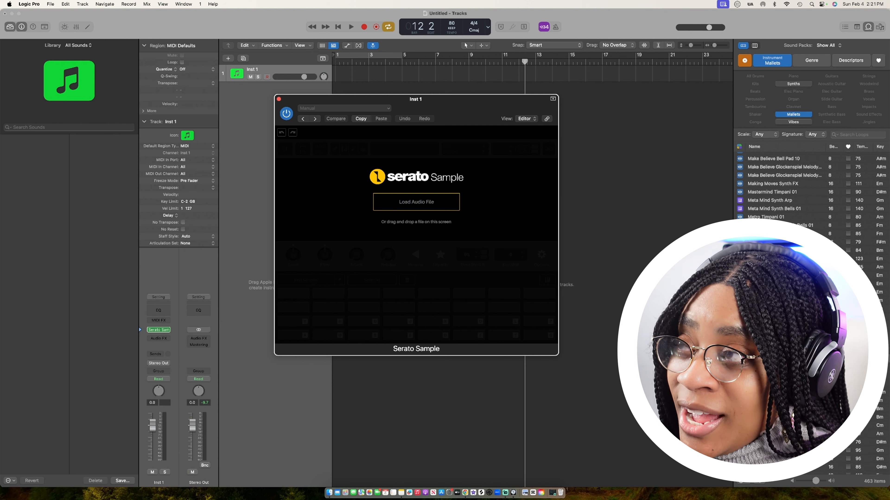
- Load the Needle Drop Vibes 02 loop into Serato Sample on the Inst 1 track
left_click(778, 334)
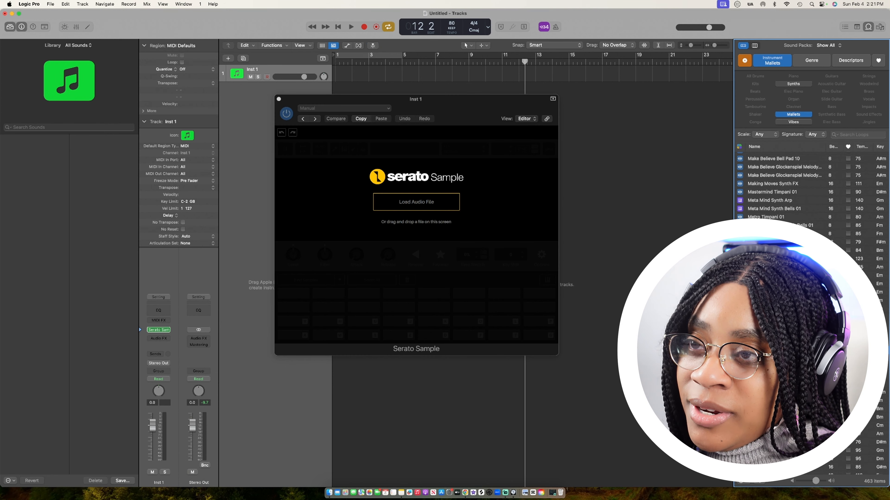
left_click_drag(778, 334, 388, 226)
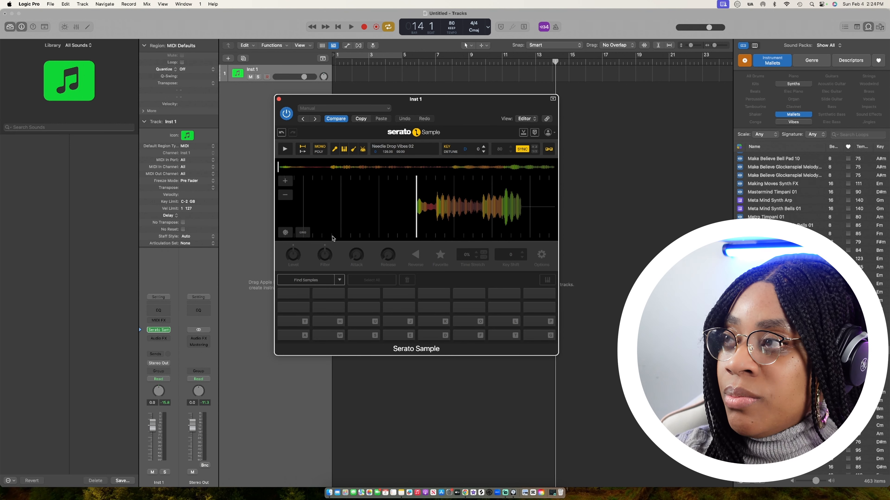
- Set cue points at the sample's start and at the next strong hit, assigning them to pads K and L
left_click(285, 181)
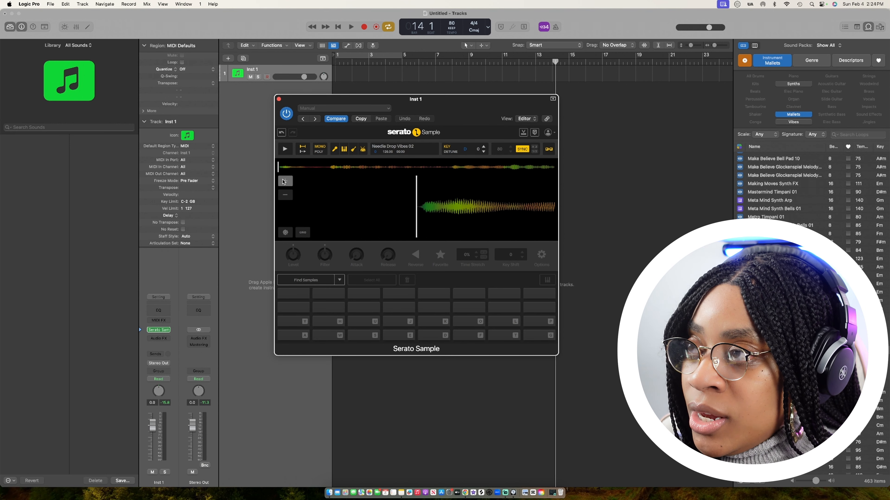
left_click_drag(467, 216, 458, 216)
key("k")
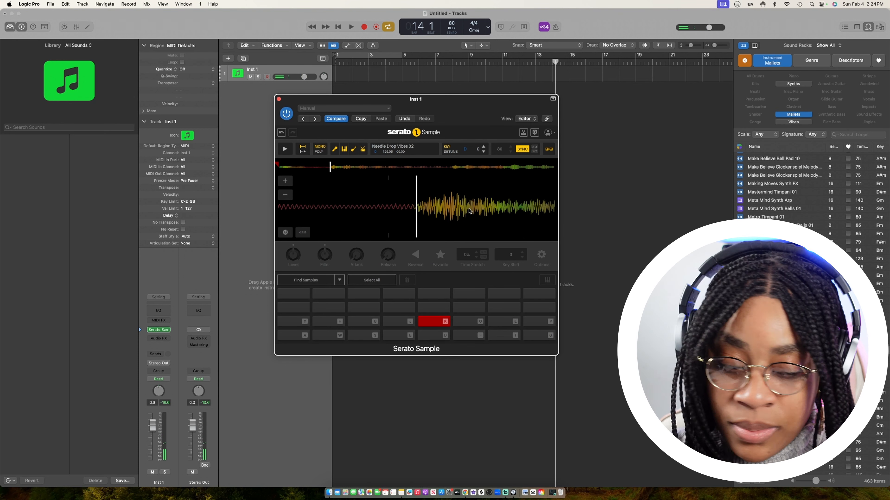
key("l")
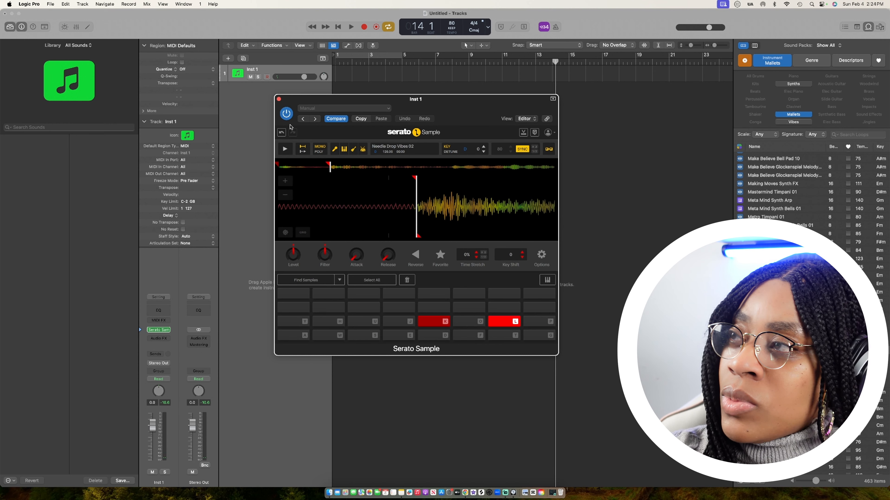
- Play the sample onward and align the playhead with the start of the next hit after the second cue point
left_click(286, 149)
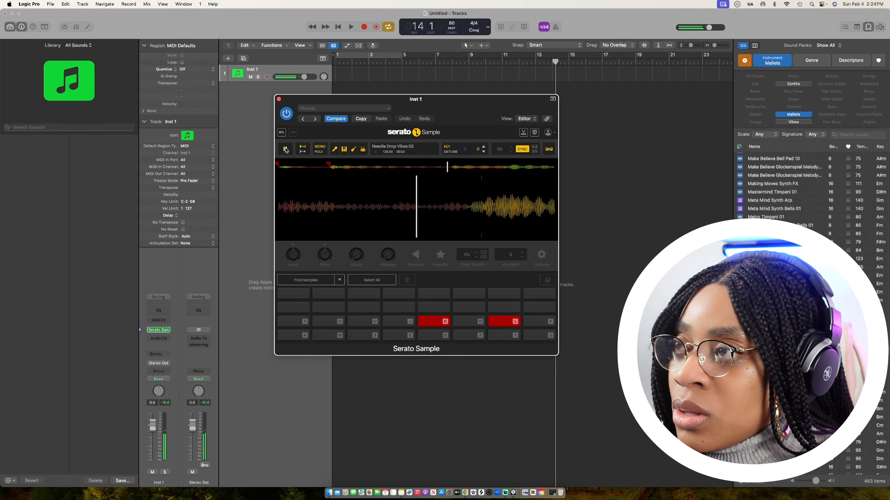
left_click(286, 149)
left_click_drag(397, 213, 450, 213)
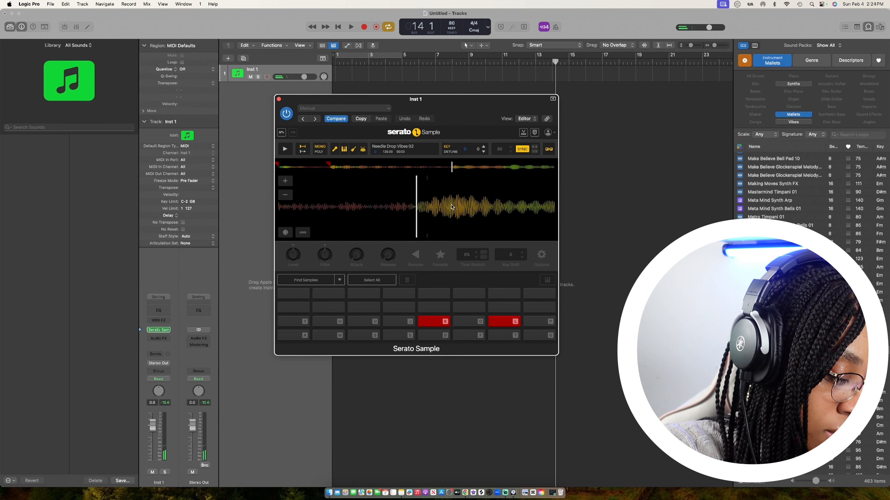
- Turn on the cycle range over bars 1 to 5 and record the sample chops as a MIDI region on Inst 1
left_click(278, 99)
left_click(347, 55)
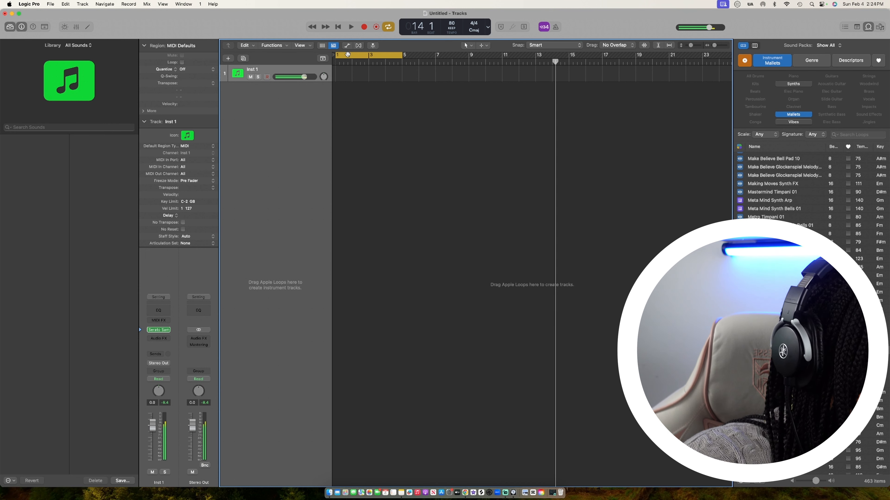
key("r")
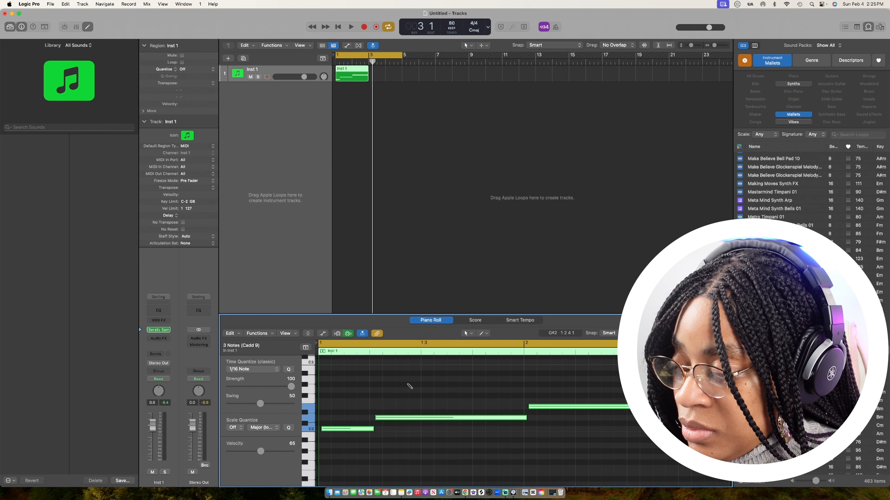
- Quantize the three recorded notes to 1/16 Note and adjust their lengths, with the first at 0 1 0 0 and the second at 0 3 0 0
key("q")
left_click(447, 378)
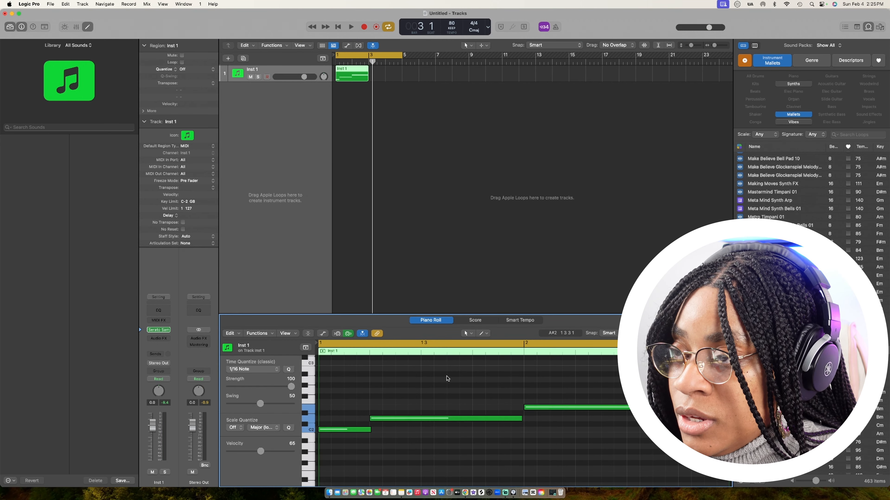
scroll(611, 401, "up", 1)
left_click(369, 436)
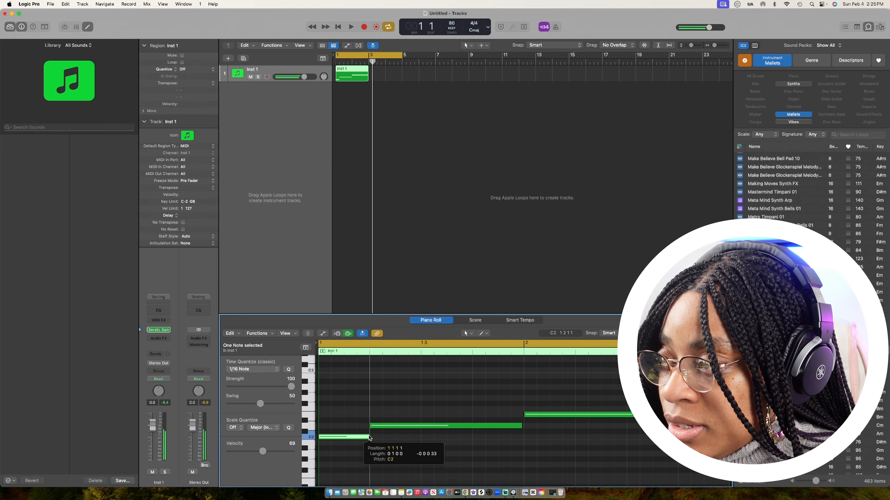
left_click(521, 428)
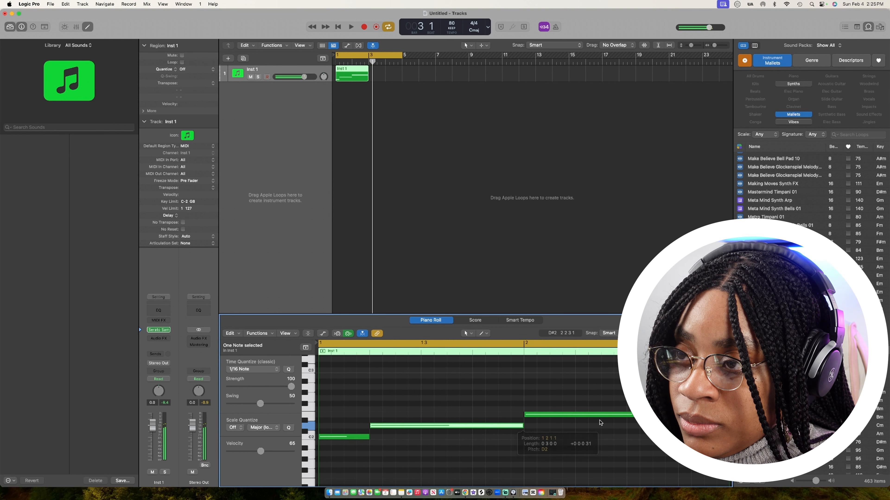
scroll(603, 423, "right", 2)
left_click(684, 415)
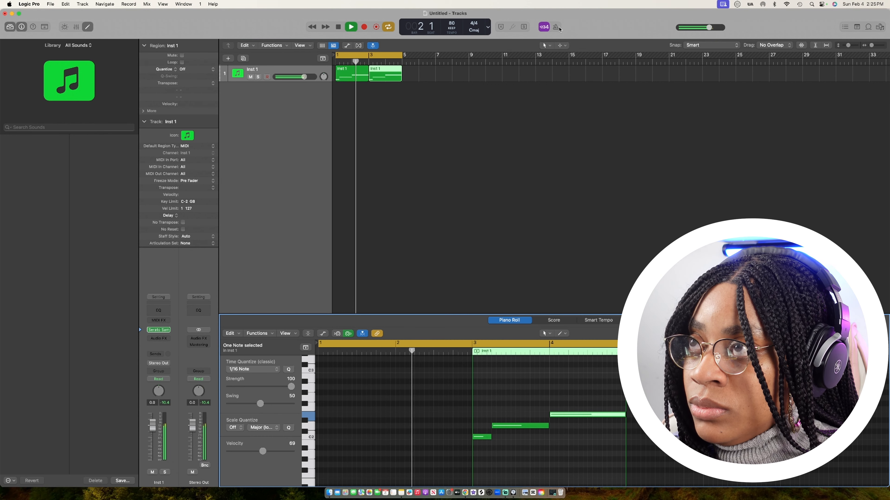
- Turn on the metronome during playback and rename the Inst 1 track as Needle Drop 02
left_click(556, 26)
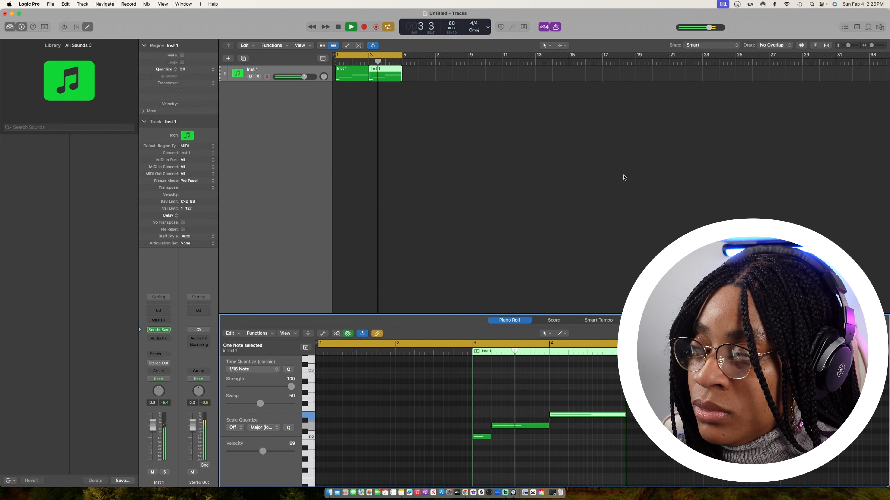
double_click(256, 69)
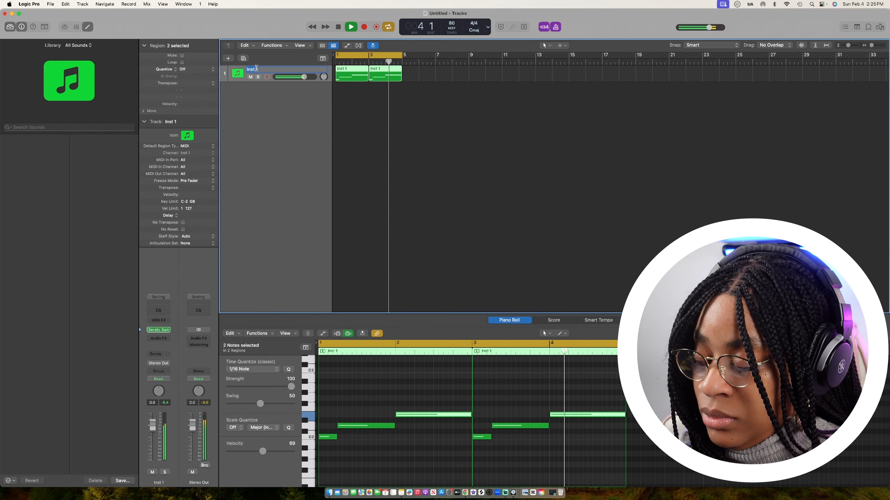
type("Needle D")
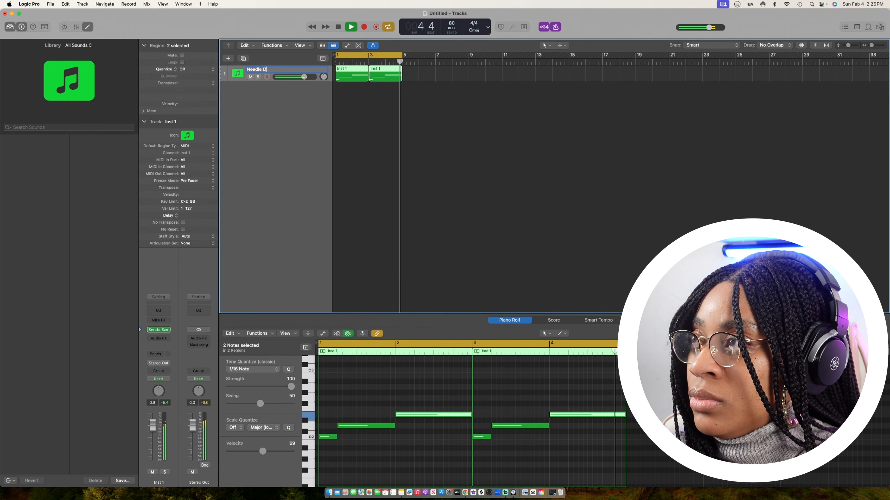
type("rop 02")
left_click(502, 119)
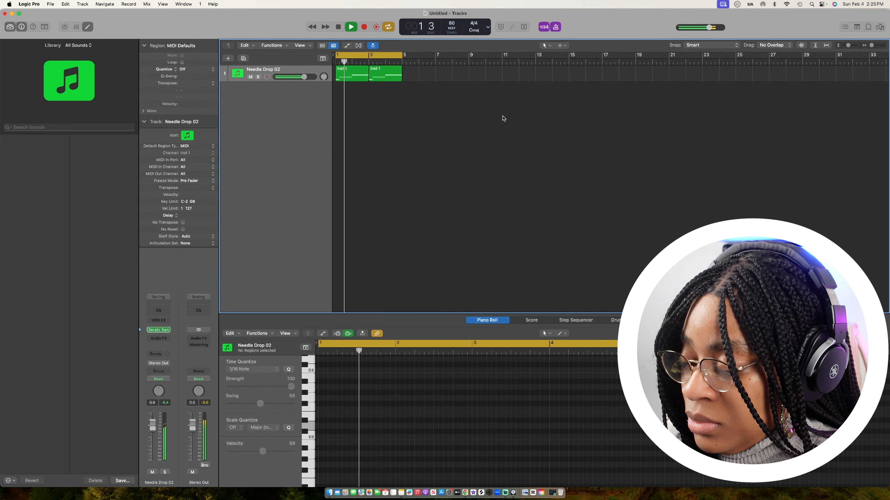
- Name both regions after their track, Needle Drop 02, and stop playback
key("super+a")
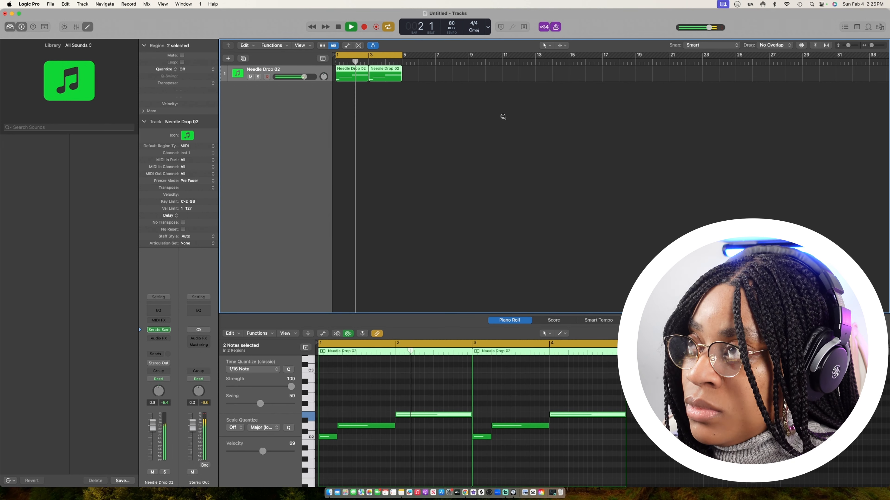
left_click(501, 122)
key("space")
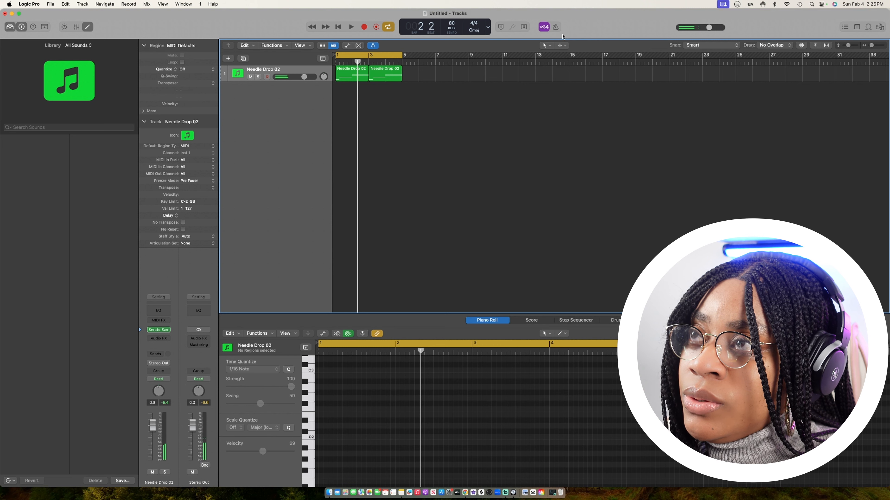
- Set the secondary pointer tool to Join Tool and merge the two Needle Drop 02 regions into one
left_click(560, 46)
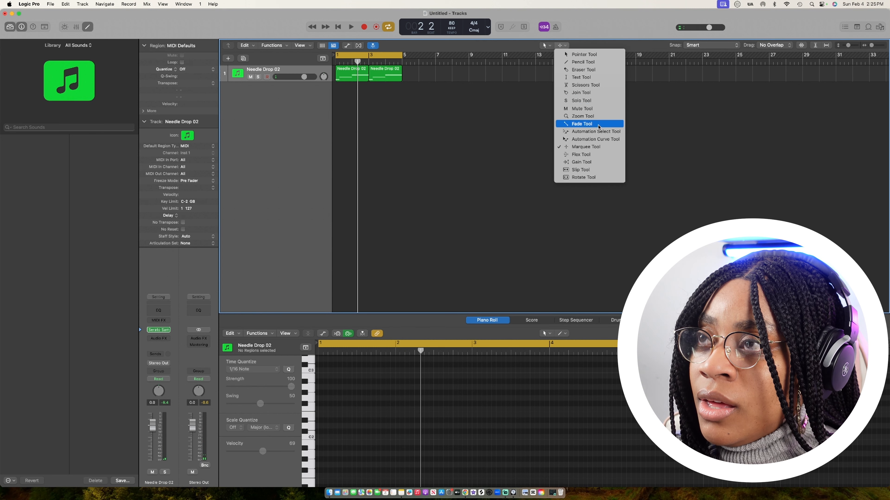
left_click(581, 93)
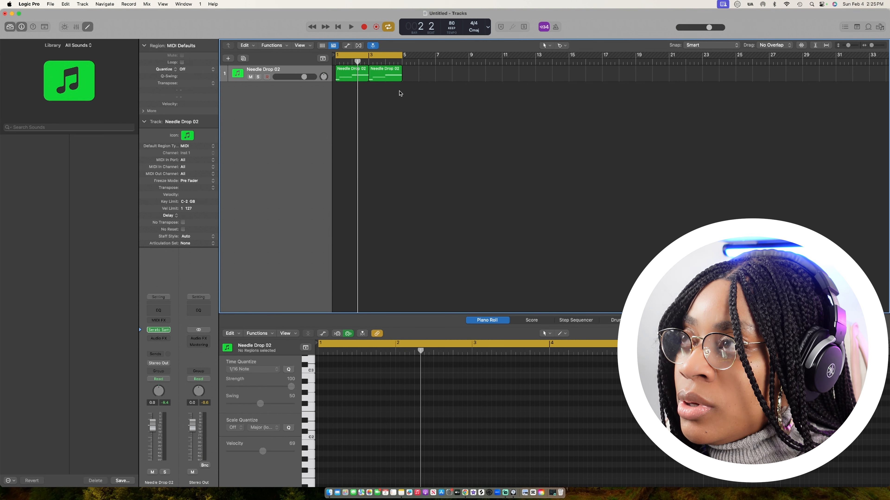
left_click(347, 71)
left_click_drag(424, 83, 338, 67)
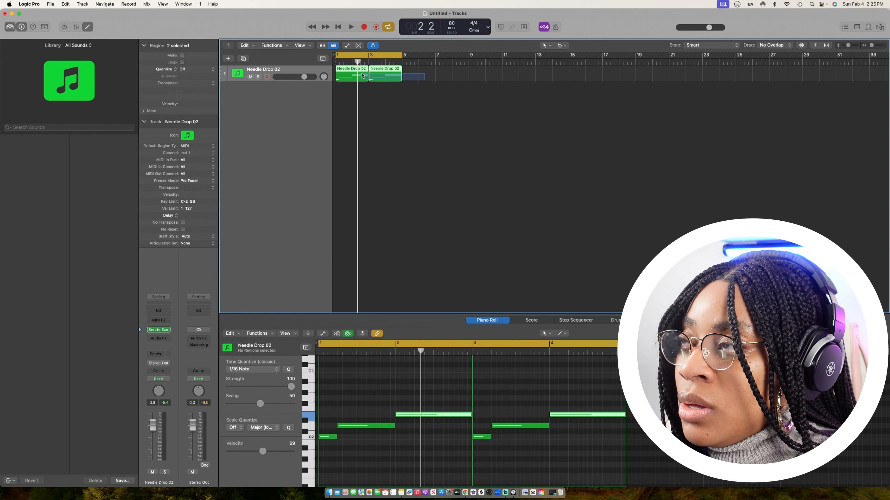
left_click(365, 75)
- Insert the Cymatics Origin effect in stereo on the Needle Drop 02 track
left_click(158, 339)
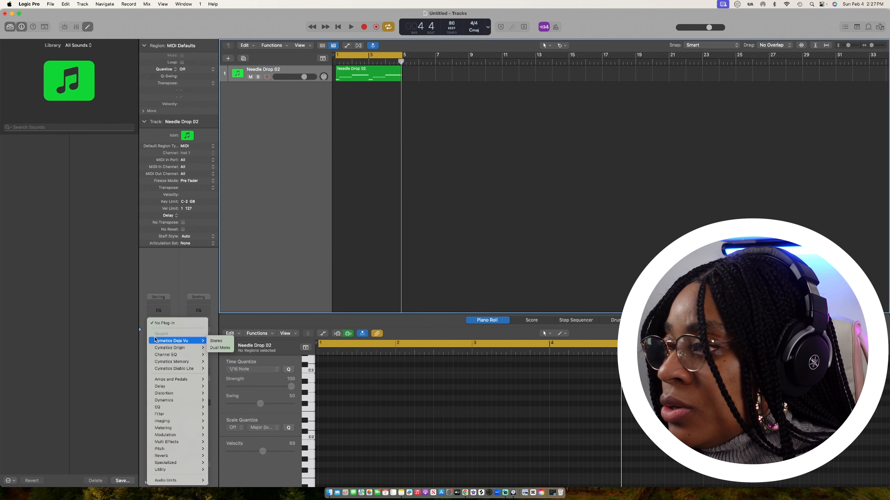
mouse_move(160, 348)
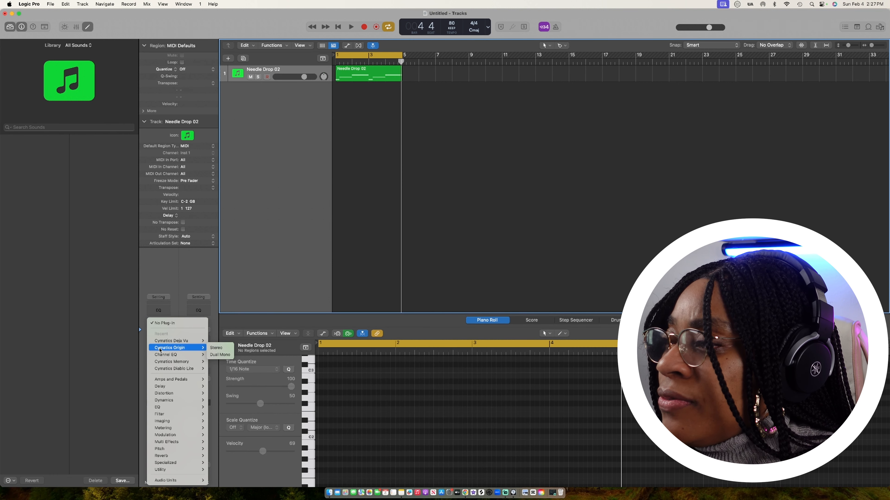
left_click(223, 349)
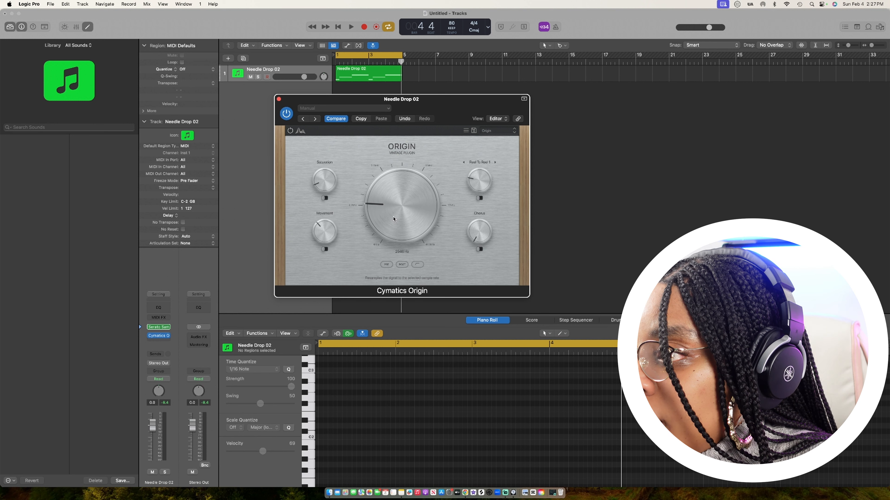
- Play the loop and insert the RC-20 Retro Color effect on the Needle Drop 02 track, moving its window clear of Origin
key("space")
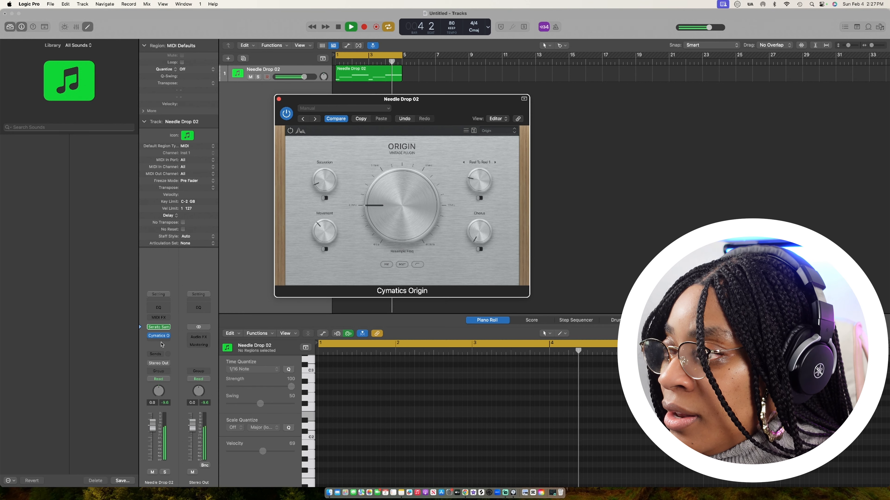
left_click(159, 344)
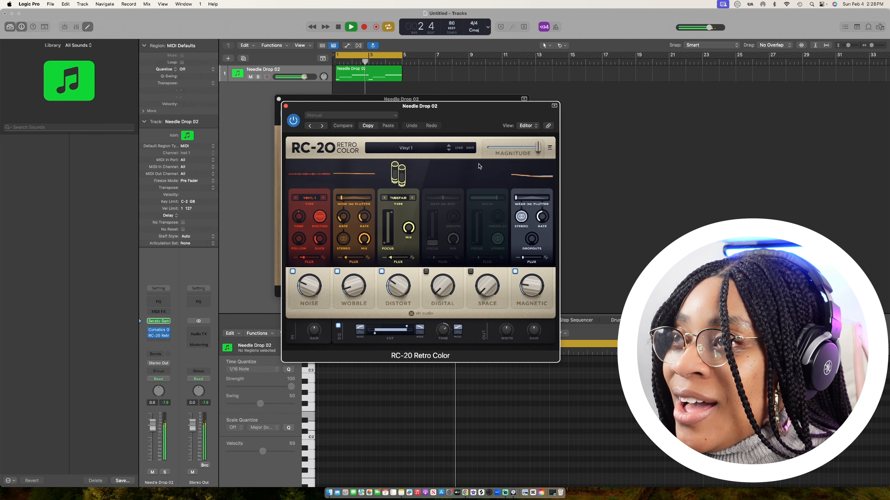
left_click_drag(304, 356, 471, 406)
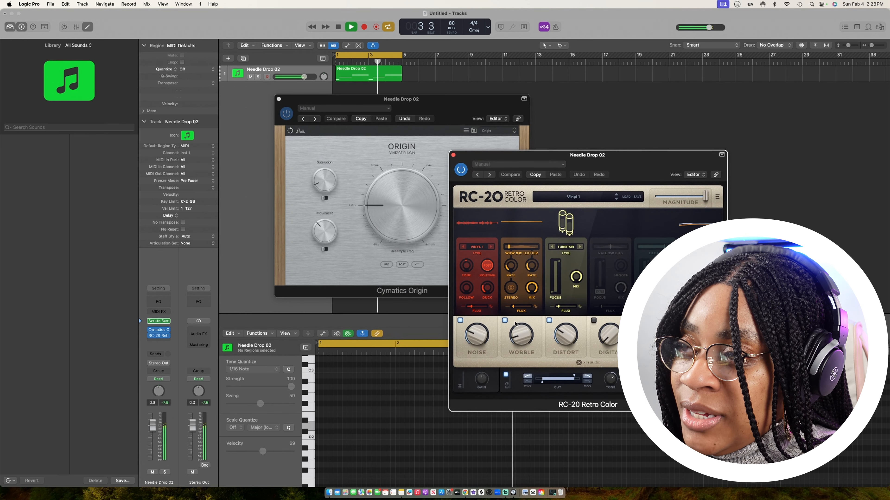
- Turn off Wobble in RC-20 Retro Color, adjust its Noise and Distort amounts, and close both effect windows
left_click(504, 321)
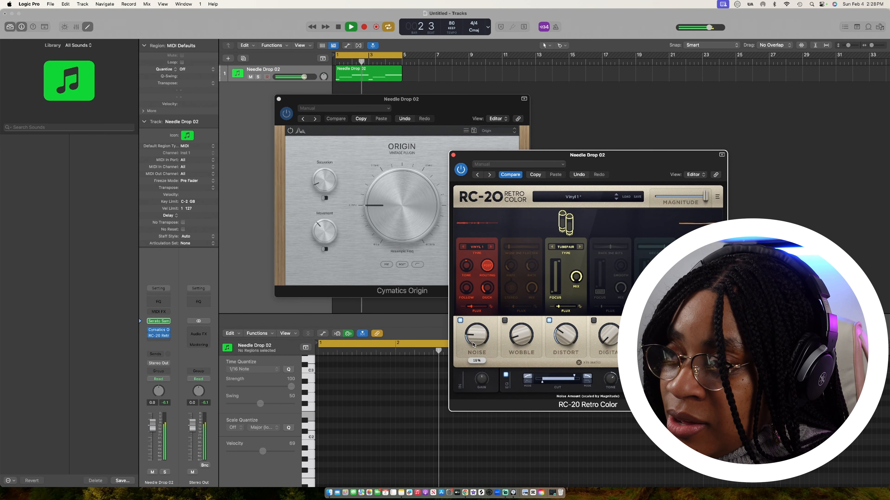
left_click_drag(473, 343, 471, 349)
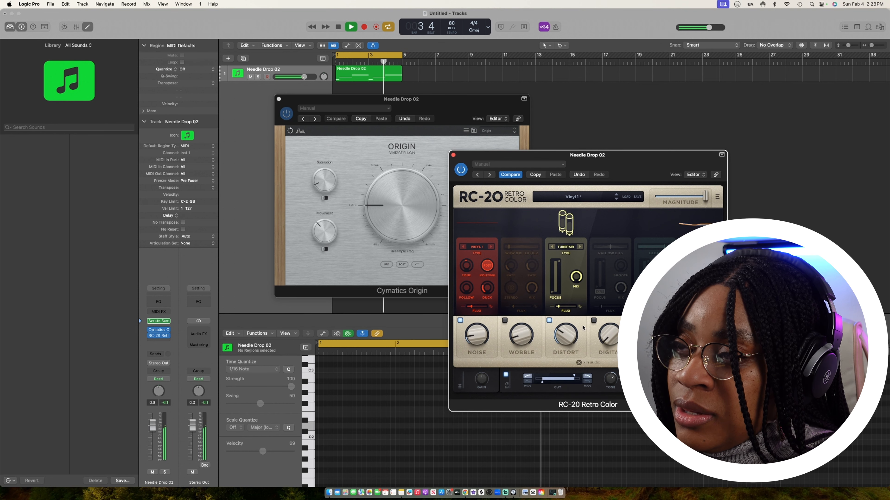
left_click_drag(563, 331, 562, 344)
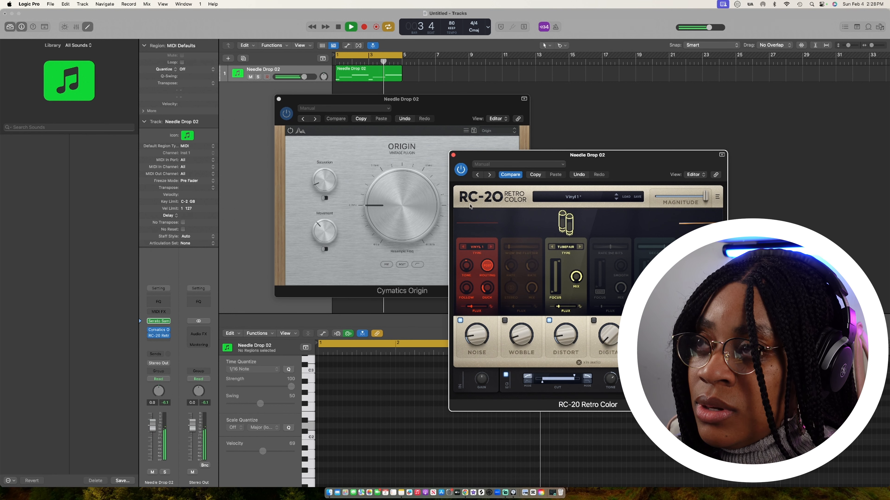
left_click(454, 155)
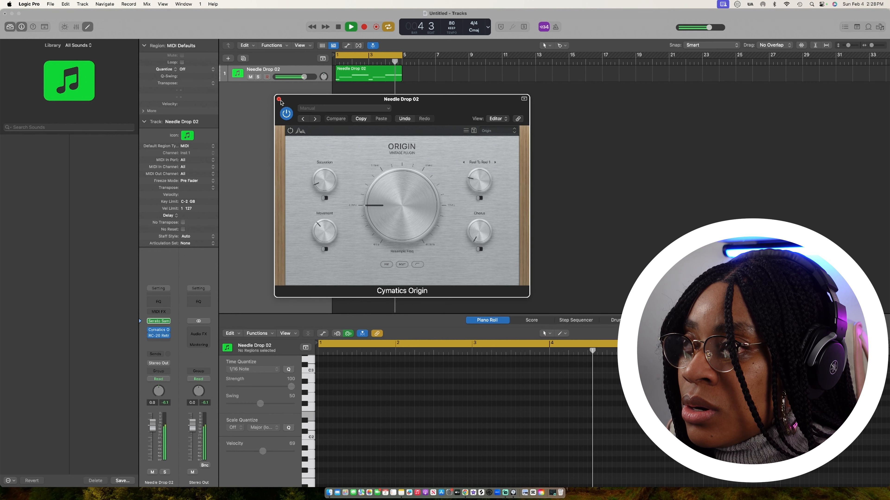
left_click(279, 99)
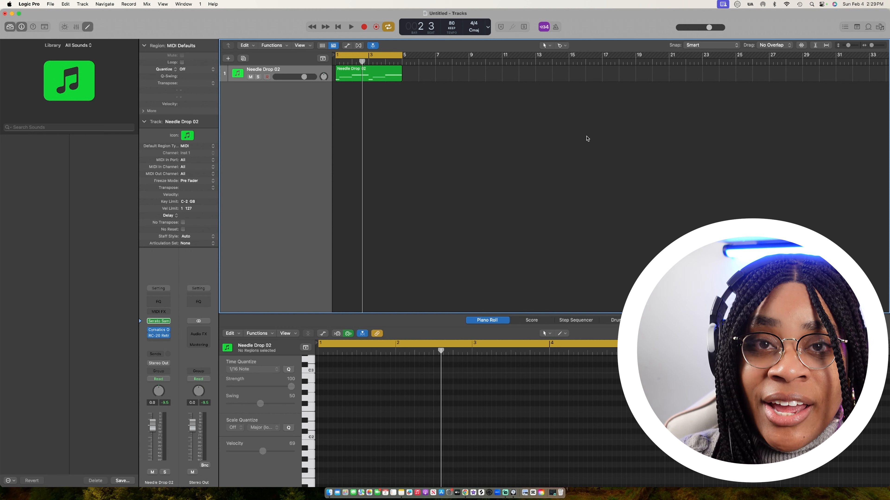
- Search the Apple Loops for needle drop 02, and clear the search
left_click(868, 28)
type("nee")
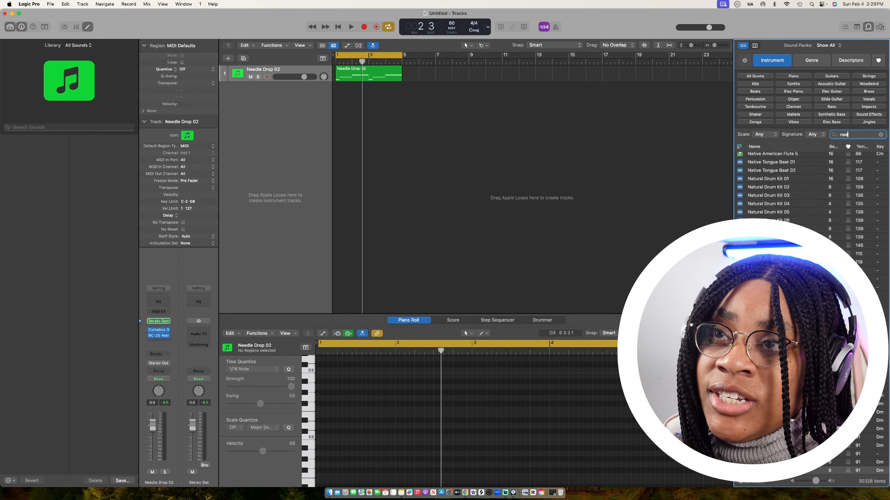
type("dle drop")
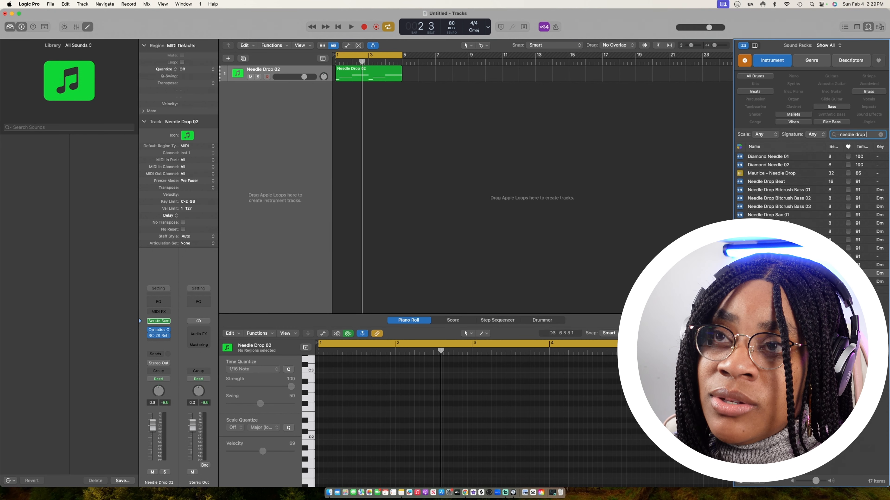
type(" 02")
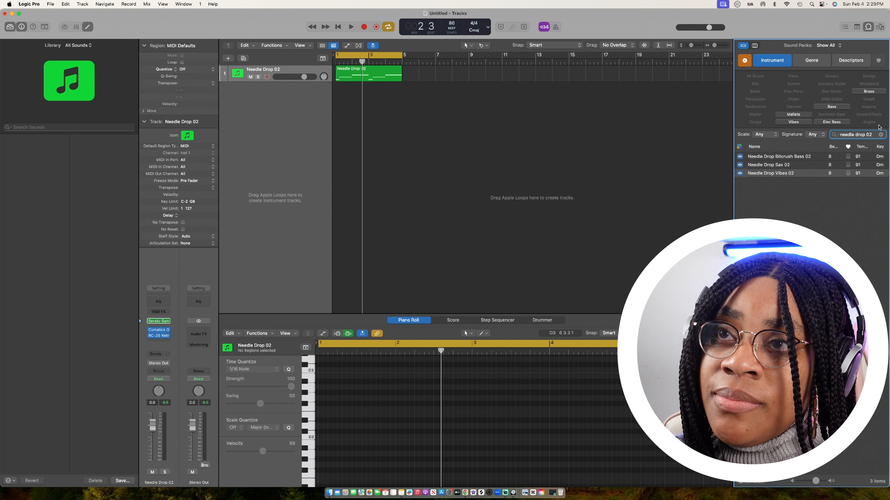
left_click(881, 135)
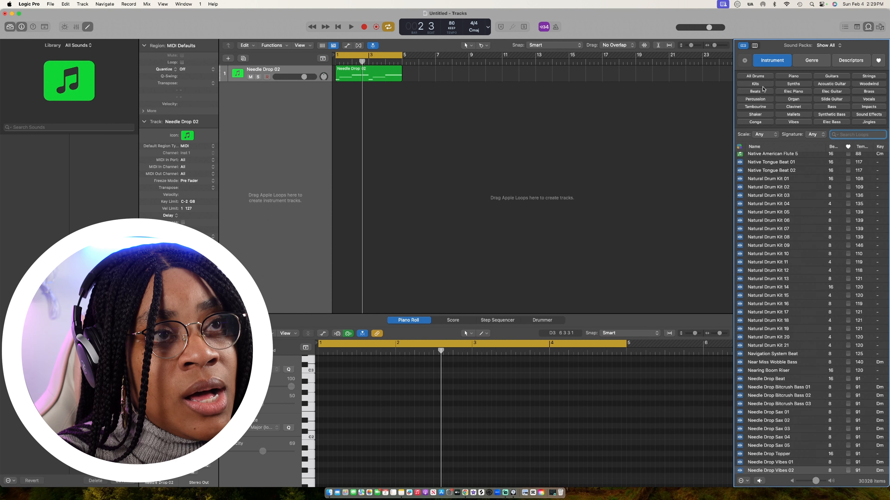
- Filter the Apple Loops to the Piano instrument and audition several, including Classical Bin Piano 02 and Classical Piano Right 75
left_click(793, 76)
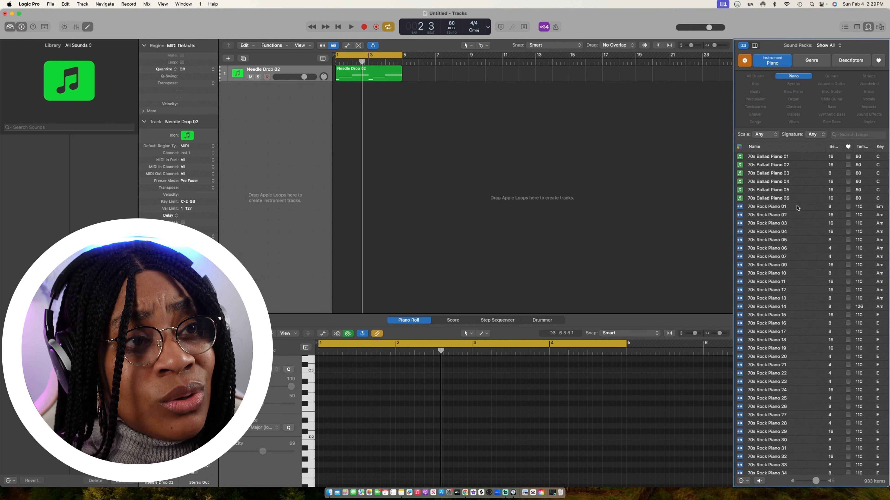
scroll(787, 214, "down", 10)
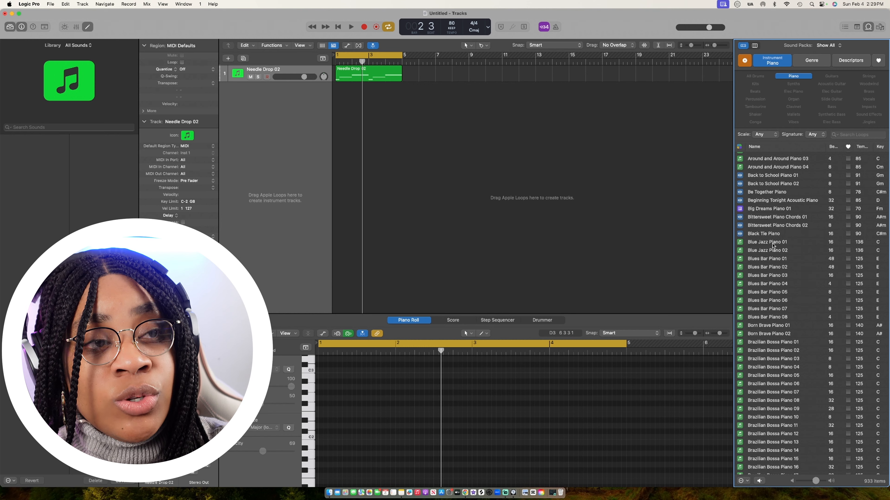
scroll(762, 269, "down", 9)
left_click(763, 269)
scroll(762, 269, "down", 5)
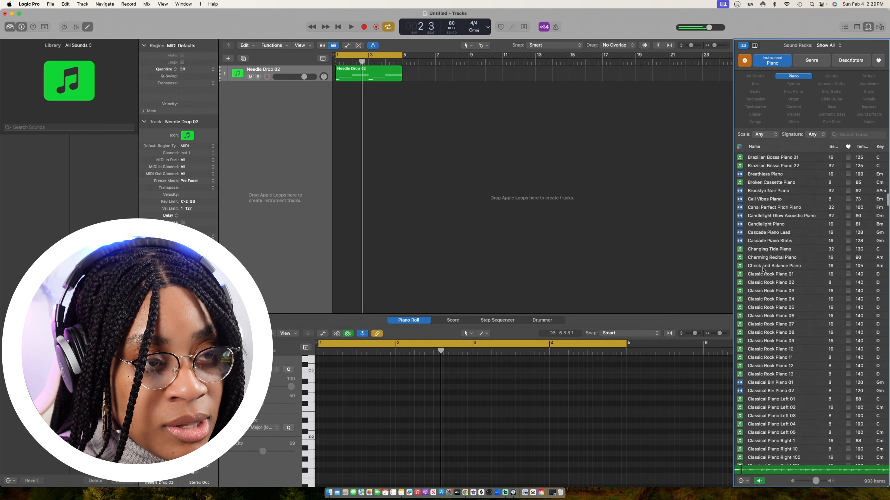
scroll(764, 270, "down", 6)
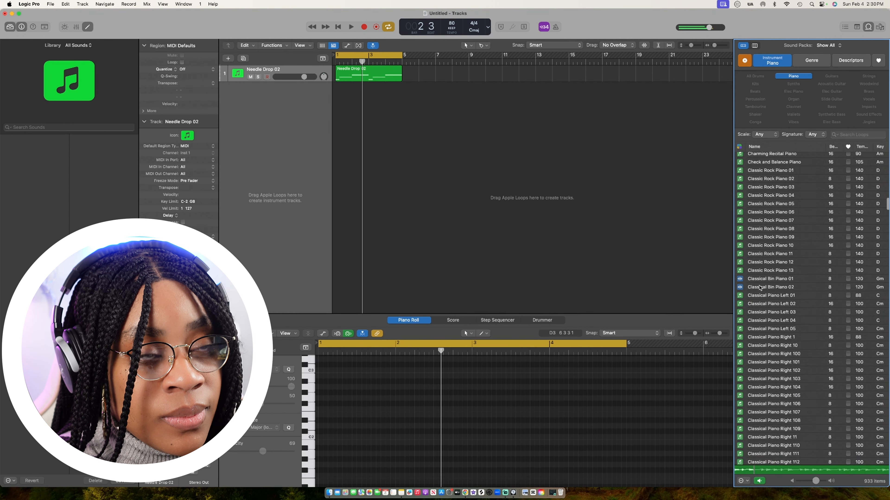
left_click(761, 288)
scroll(762, 280, "down", 5)
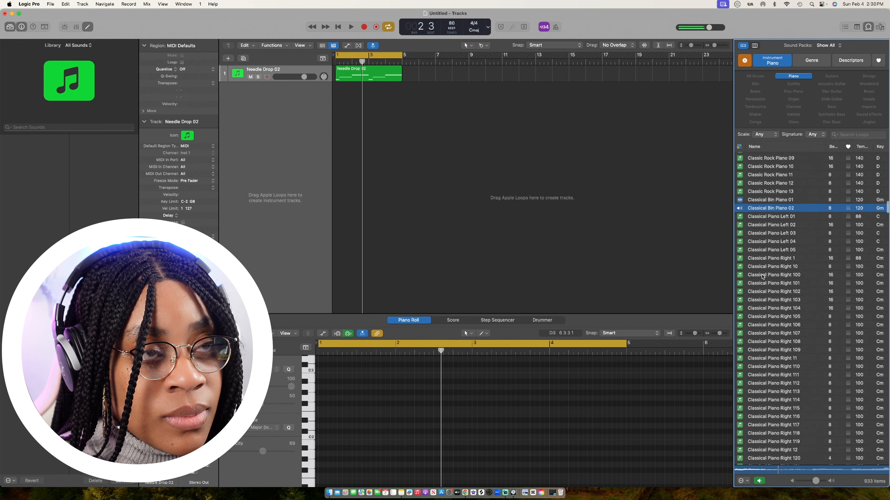
scroll(763, 277, "down", 15)
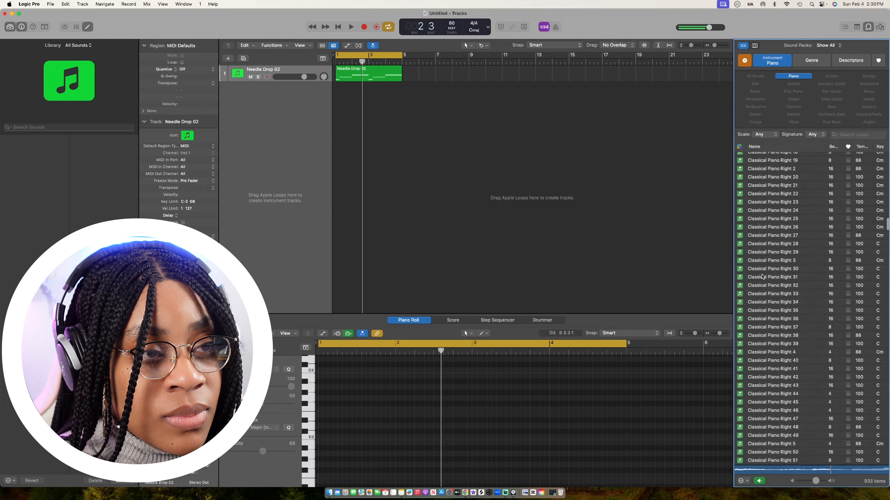
scroll(763, 277, "down", 16)
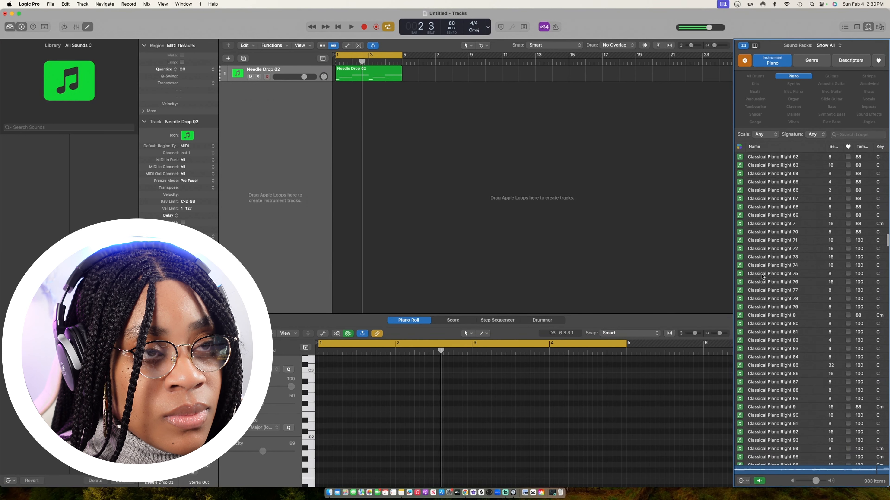
left_click(761, 274)
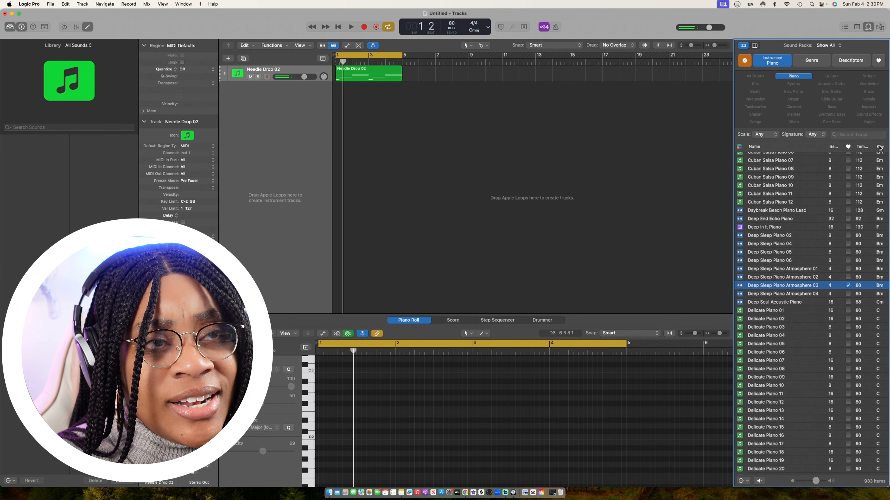
- Sort the piano loops by key and audition those in D and D minor, such as Doghouse Dark Piano and Jazz Piano Bar 49
scroll(853, 175, "down", 20)
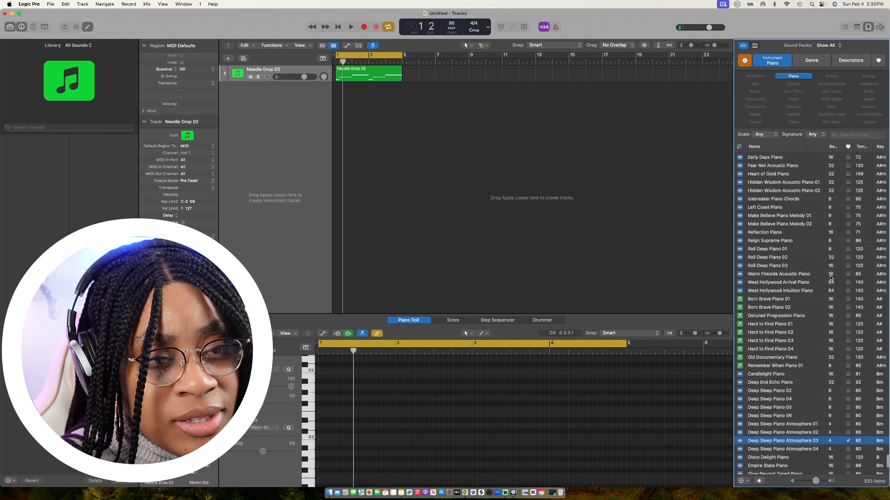
scroll(831, 278, "down", 20)
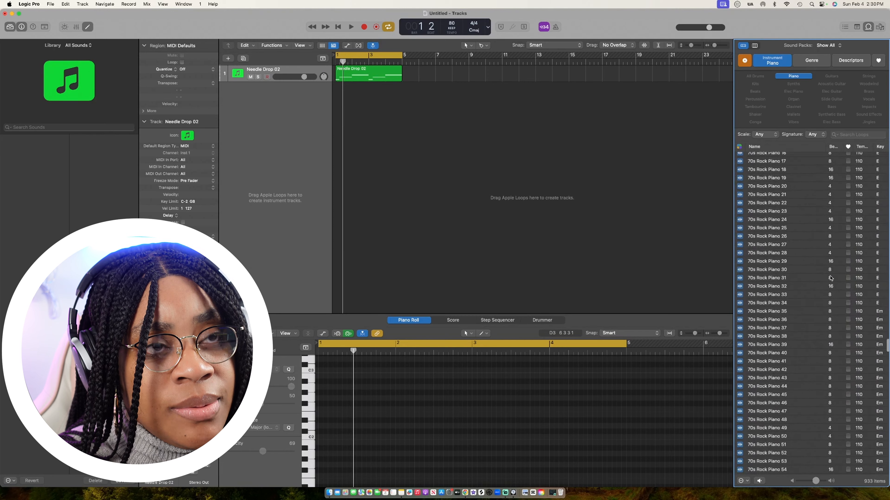
scroll(831, 278, "up", 3)
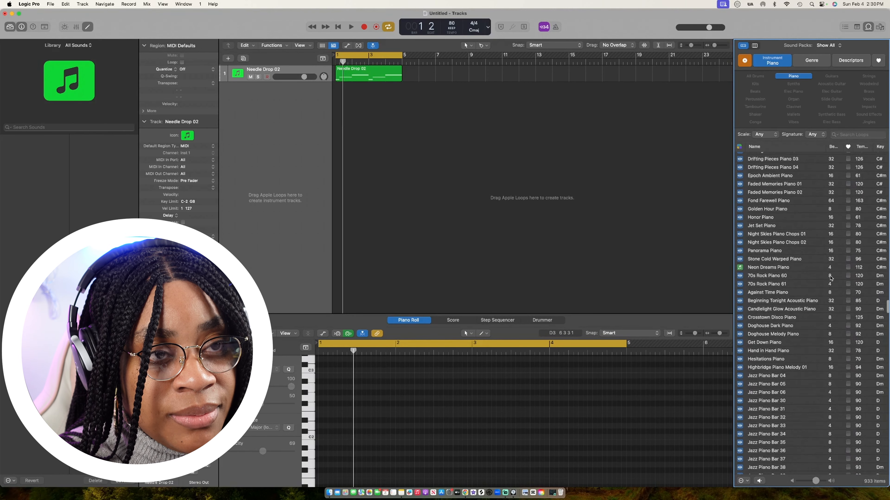
left_click(764, 272)
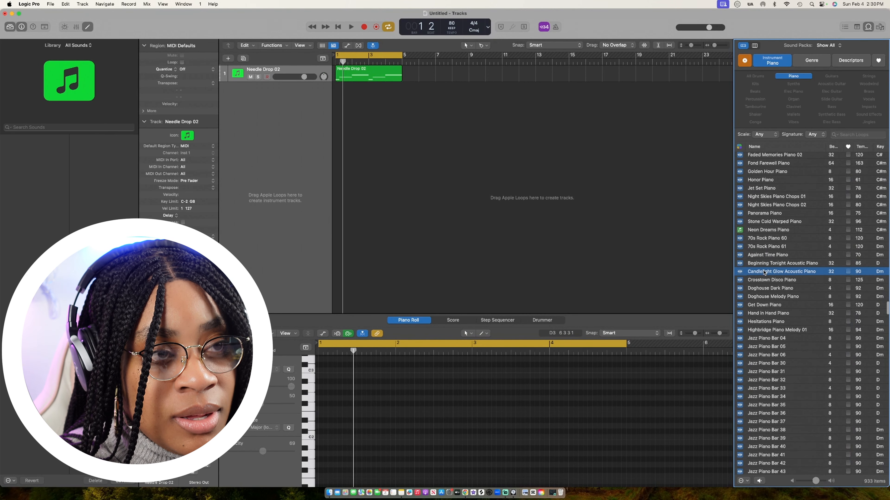
left_click(775, 285)
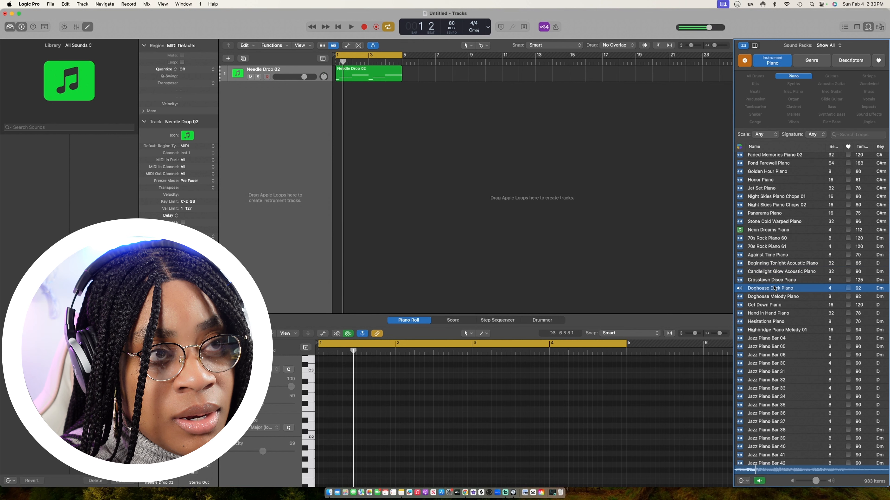
scroll(773, 298, "down", 5)
left_click(773, 295)
scroll(772, 324, "down", 10)
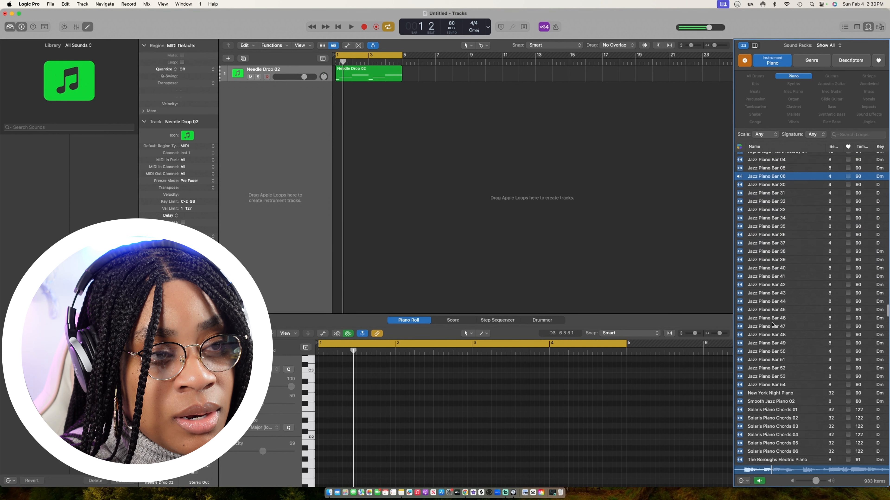
left_click(772, 324)
scroll(773, 324, "down", 6)
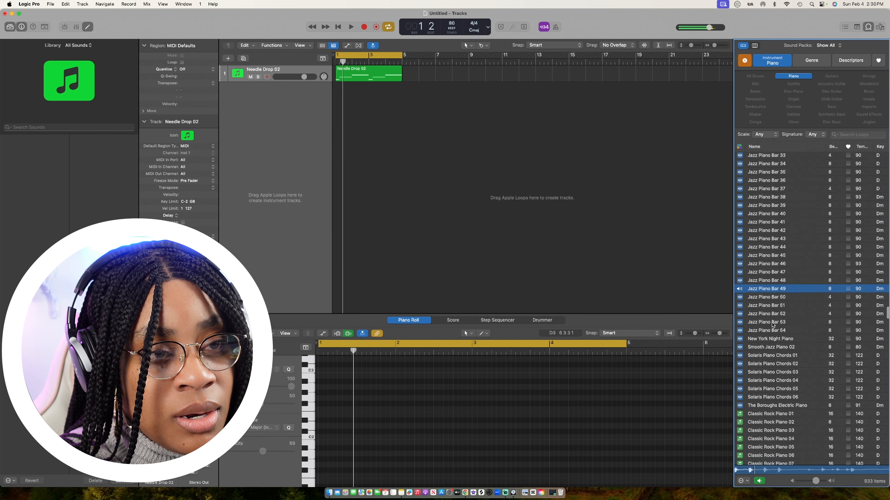
left_click(767, 329)
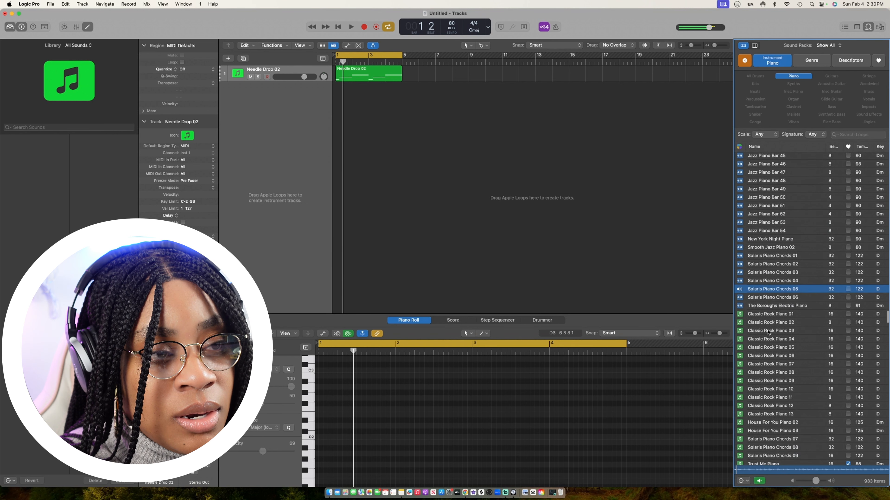
scroll(767, 330, "down", 10)
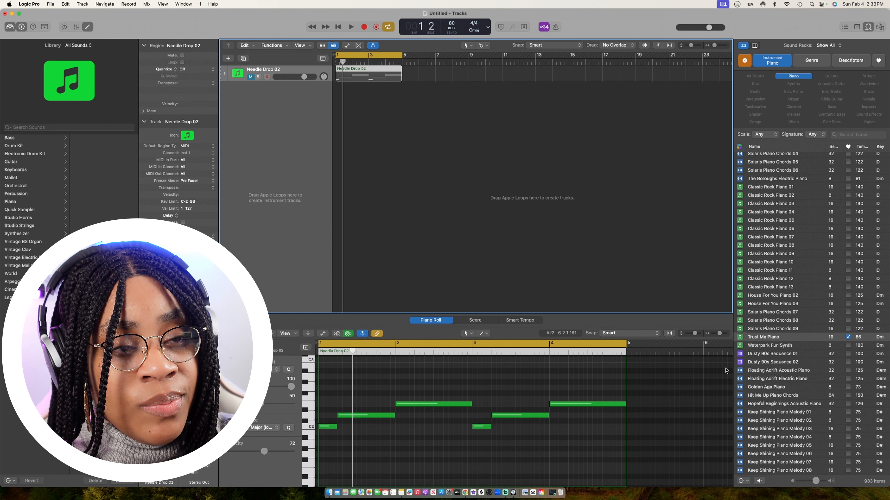
- Place the Trust Me Piano loop on a new track at bar 1 and mute the Needle Drop 02 track
left_click(750, 337)
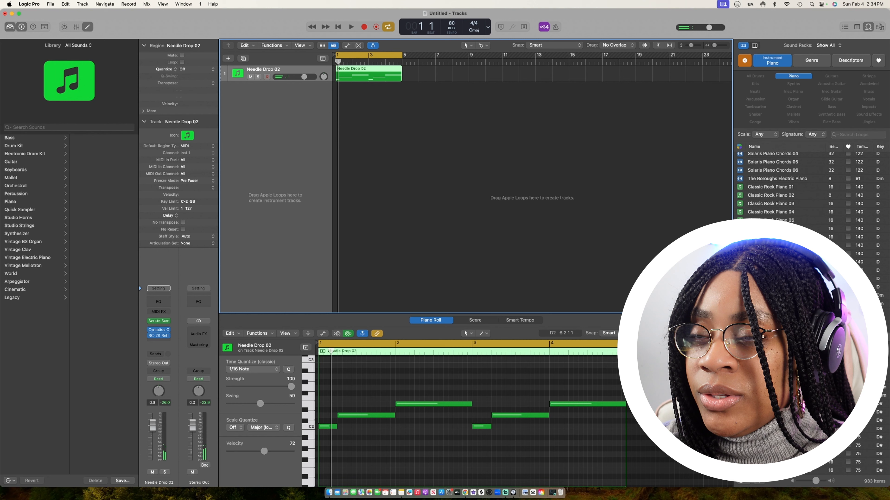
left_click_drag(751, 338, 335, 140)
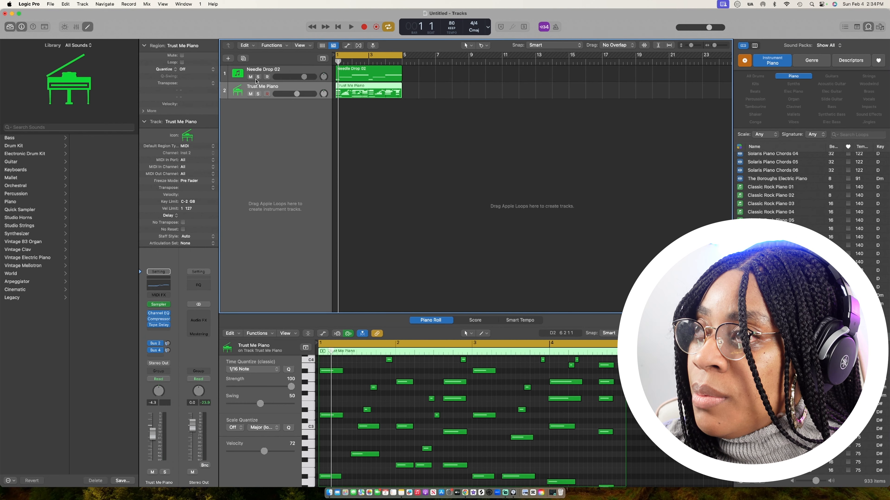
left_click(251, 77)
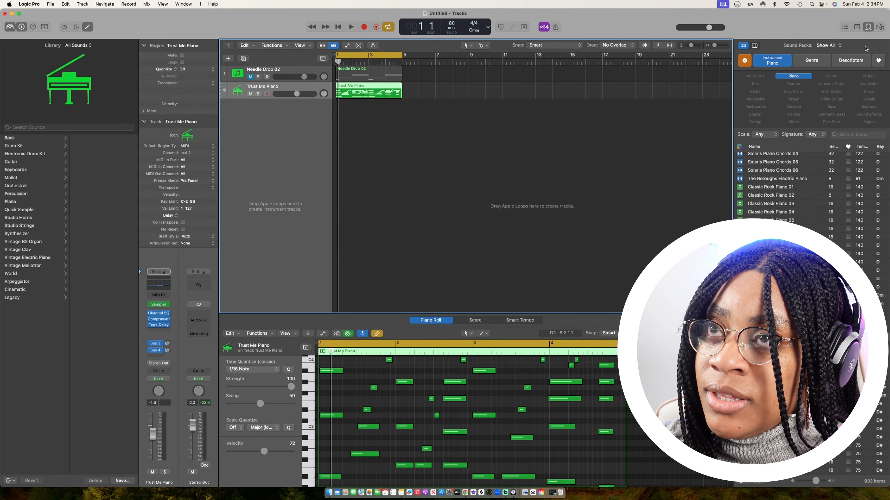
- Close the loop browser and play back the Trust Me Piano loop
left_click(868, 27)
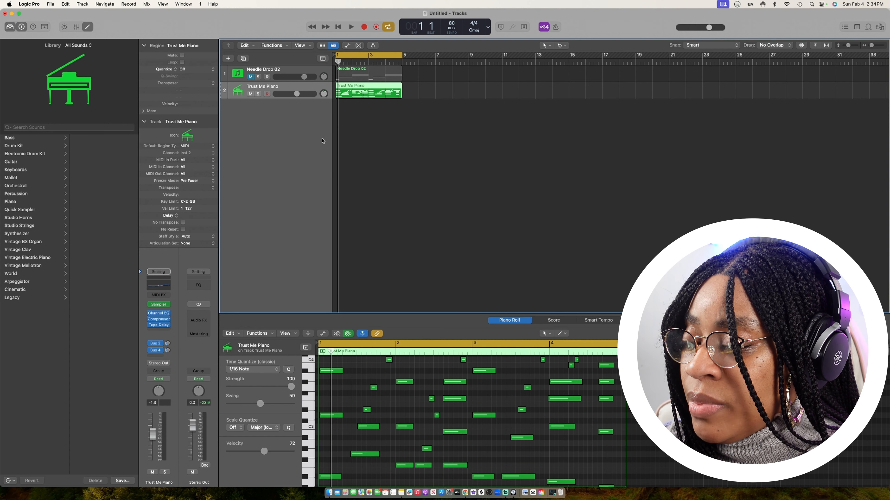
key("space")
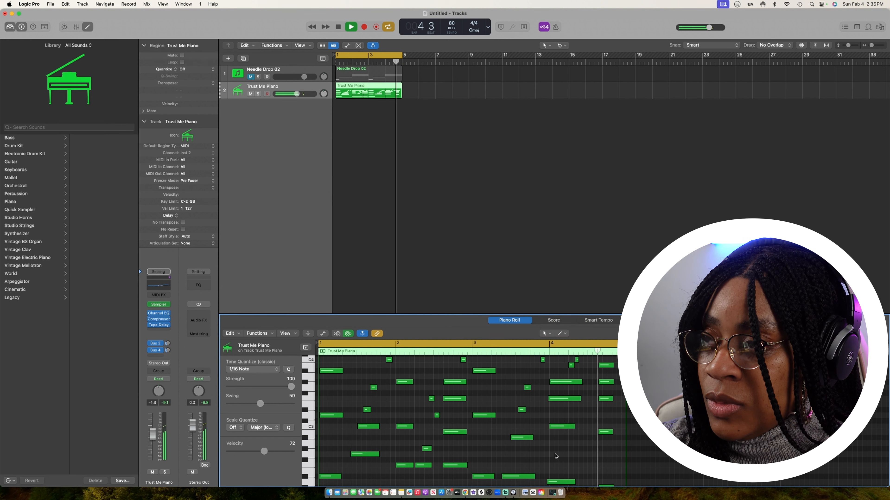
key("space")
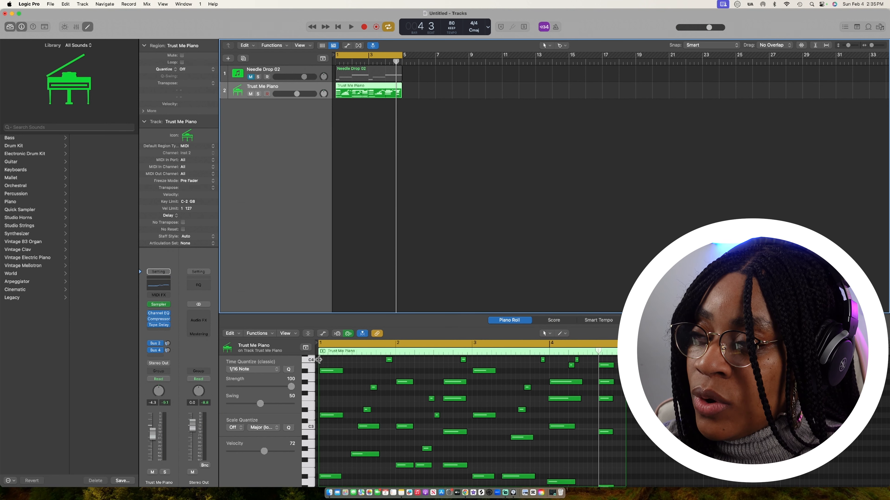
- Trim the first two bars off the Trust Me Piano region, move it back to bar 1 and play it
left_click_drag(319, 359, 473, 377)
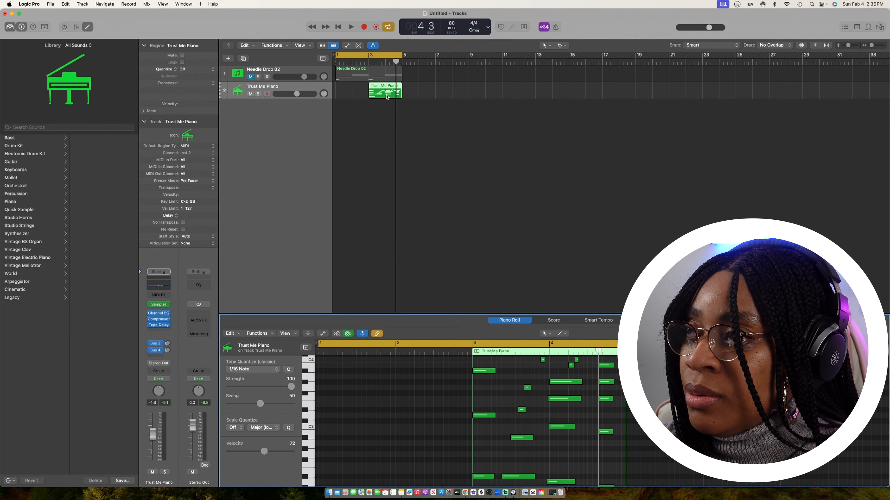
left_click_drag(387, 96, 353, 97)
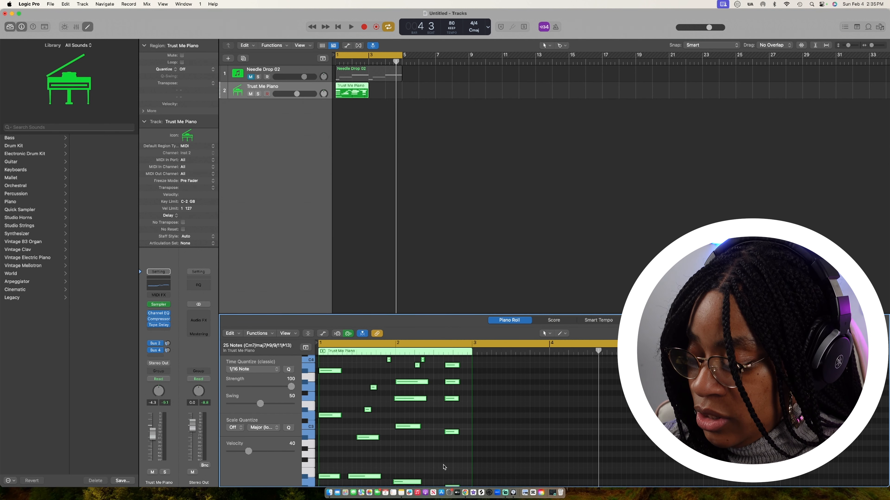
scroll(443, 467, "down", 5)
key("space")
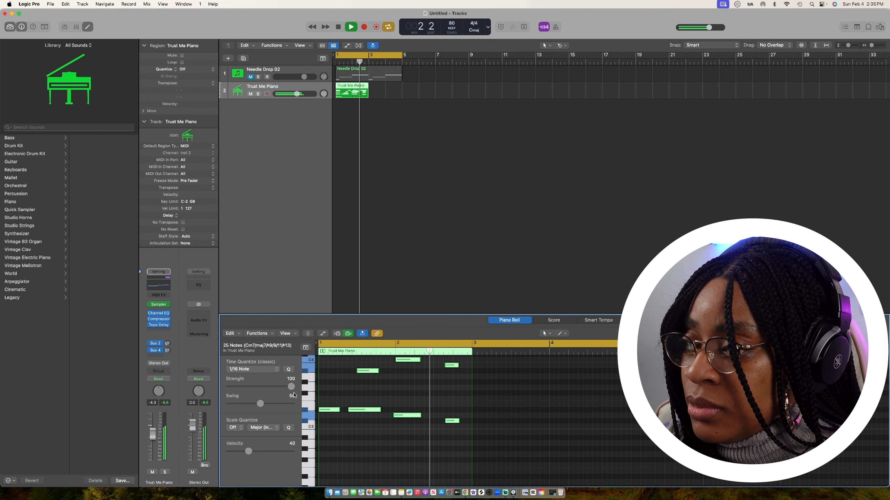
scroll(418, 436, "up", 8)
key("space")
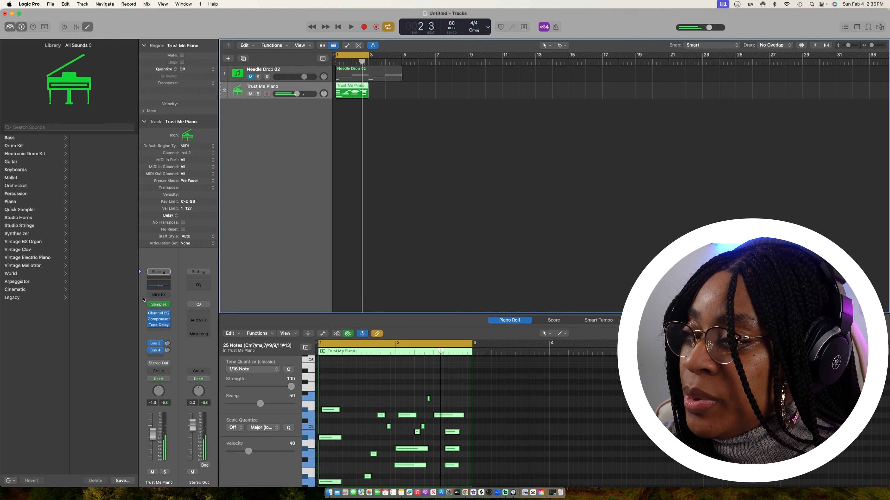
- Replace the Sampler on the Trust Me Piano track with a stereo Addictive Keys instrument and play the region
left_click(168, 305)
mouse_move(224, 250)
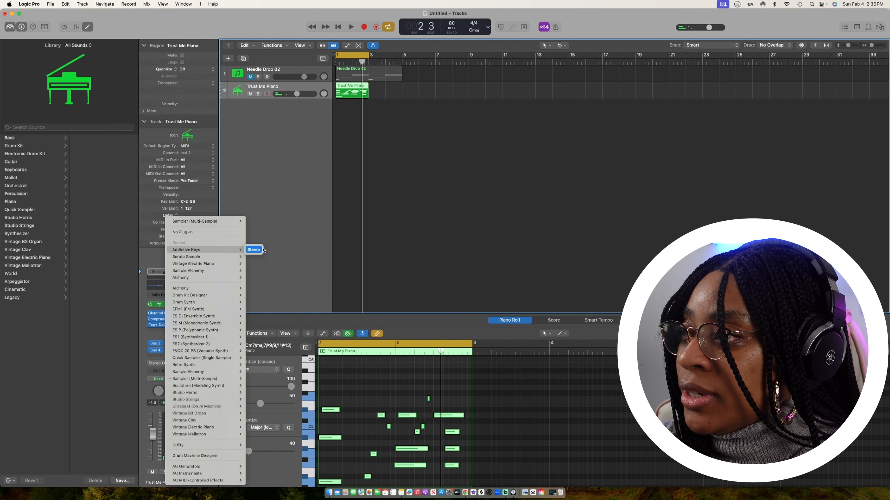
left_click(253, 249)
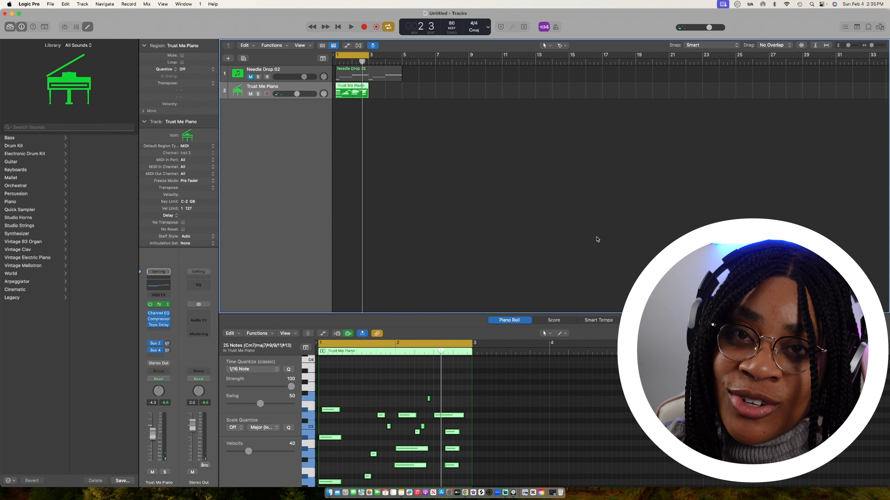
key("space")
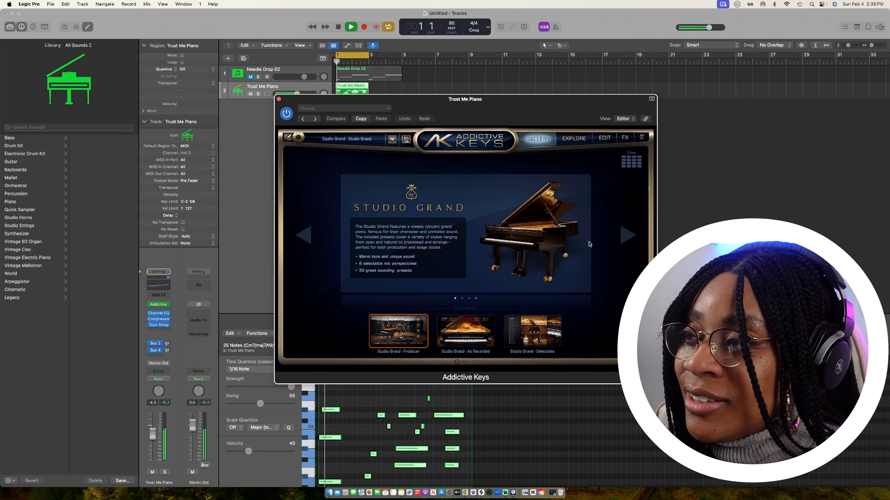
left_click(278, 99)
- Remove the notes at the start of the Trust Me Piano region and play back the thinned melody
left_click(411, 441)
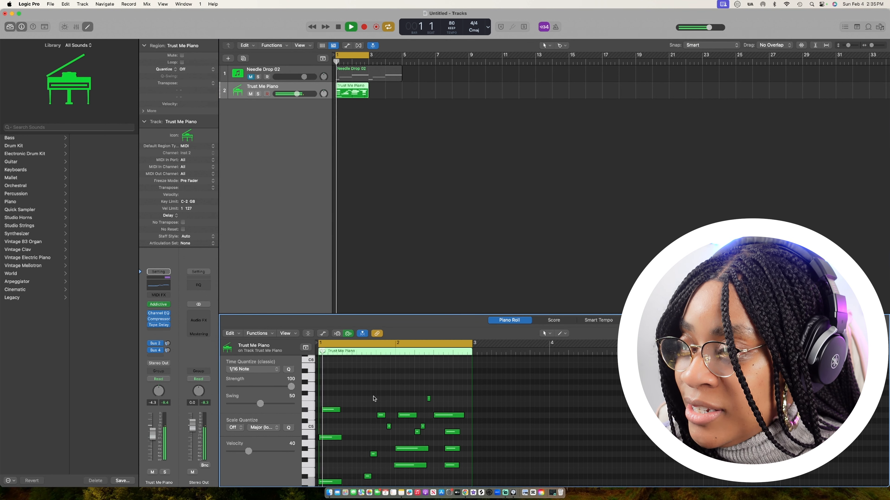
key("space")
scroll(403, 433, "down", 3)
left_click_drag(343, 464, 335, 369)
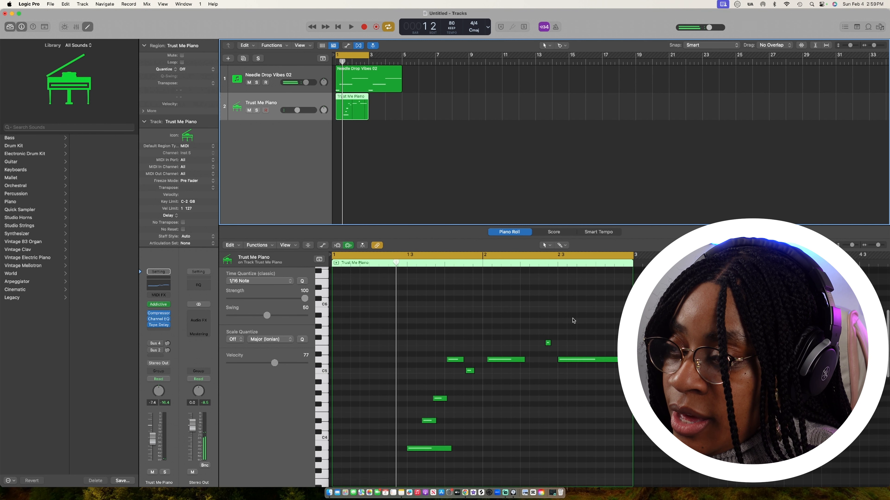
scroll(574, 318, "down", 2)
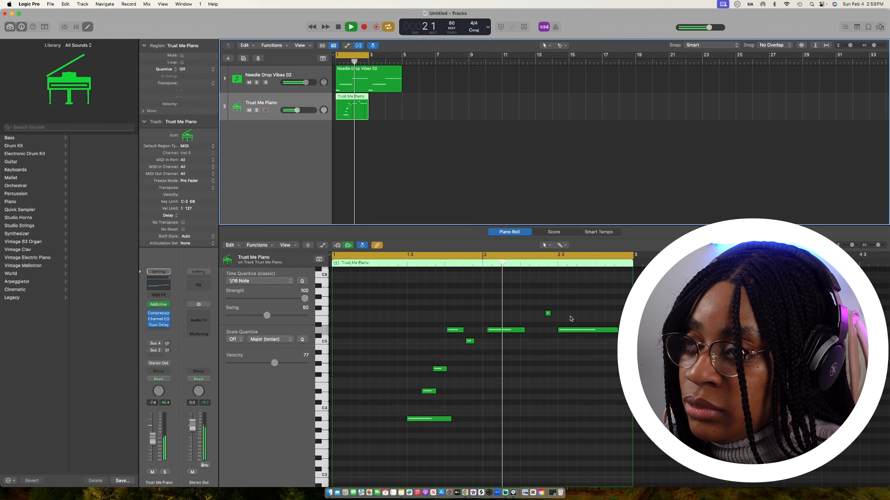
key("space")
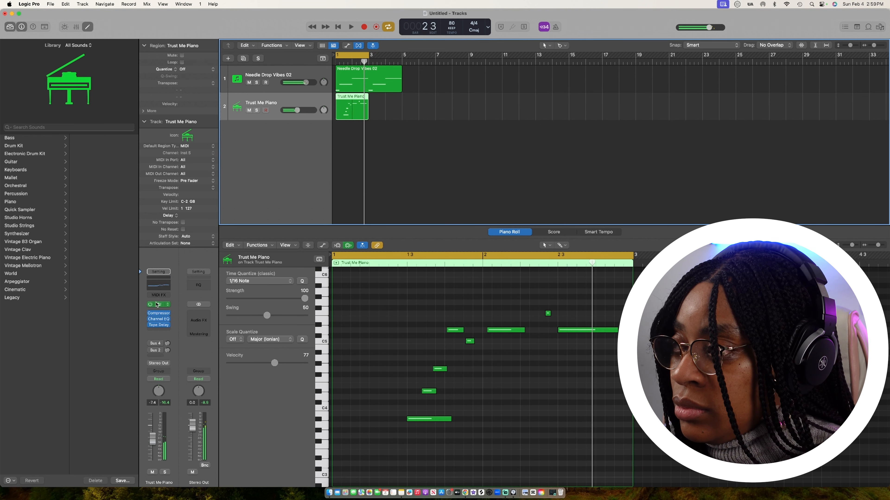
- Insert the Cymatics Origin effect on the Trust Me Piano track and move it first in the effects chain
left_click(166, 331)
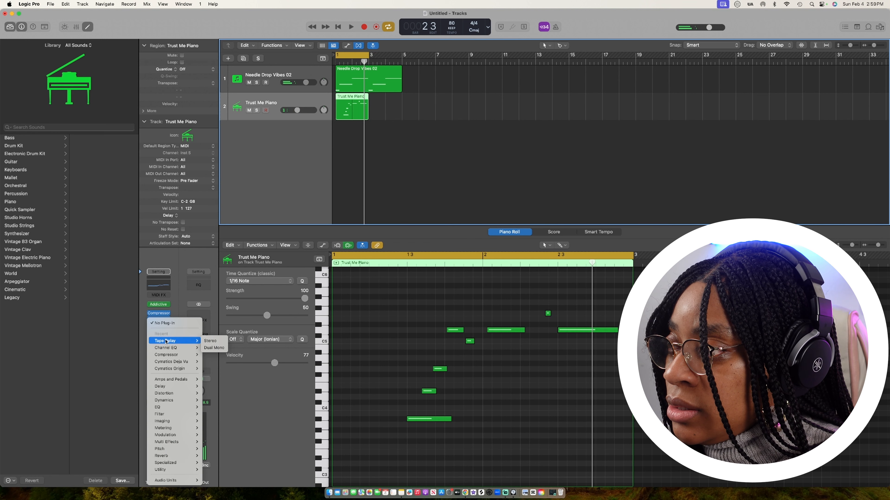
mouse_move(171, 368)
left_click(212, 368)
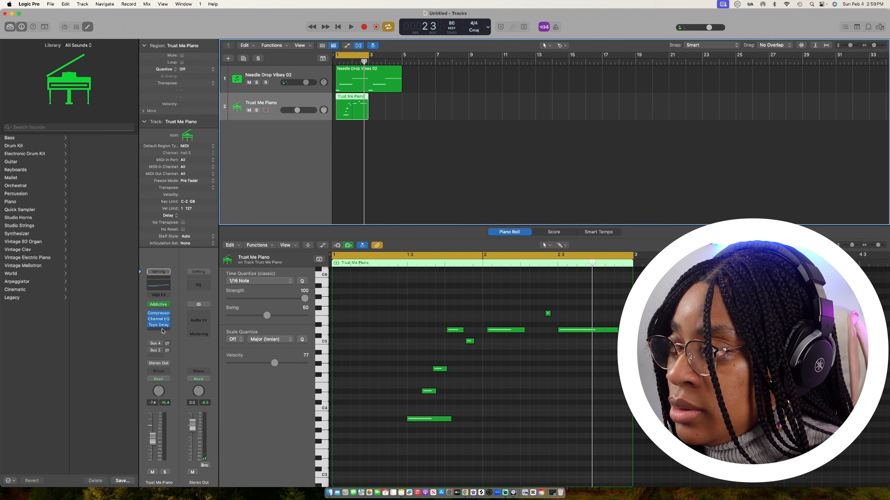
left_click_drag(161, 325, 161, 307)
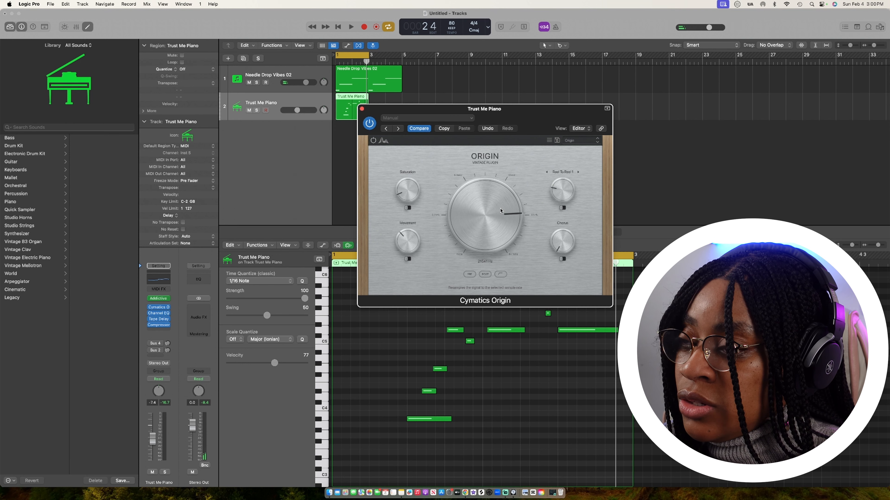
- Lower Origin's main resampling frequency on the piano track and listen to the result
left_click_drag(500, 212, 489, 234)
key("space")
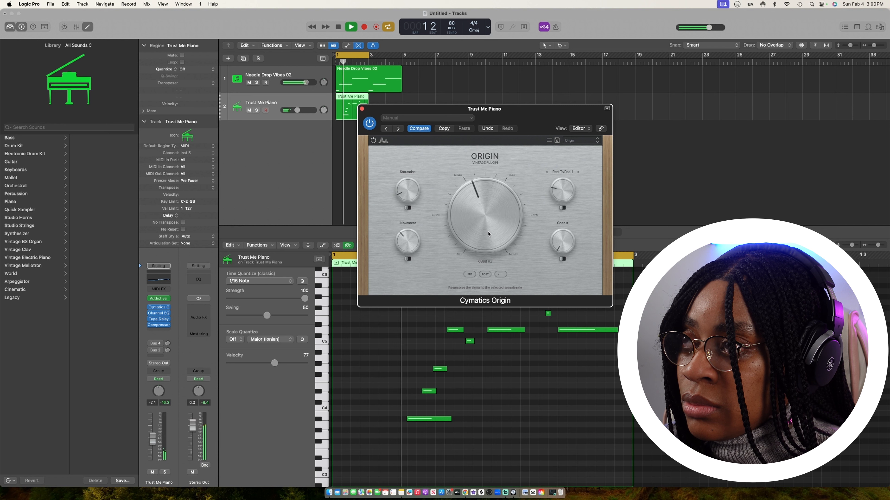
left_click(362, 109)
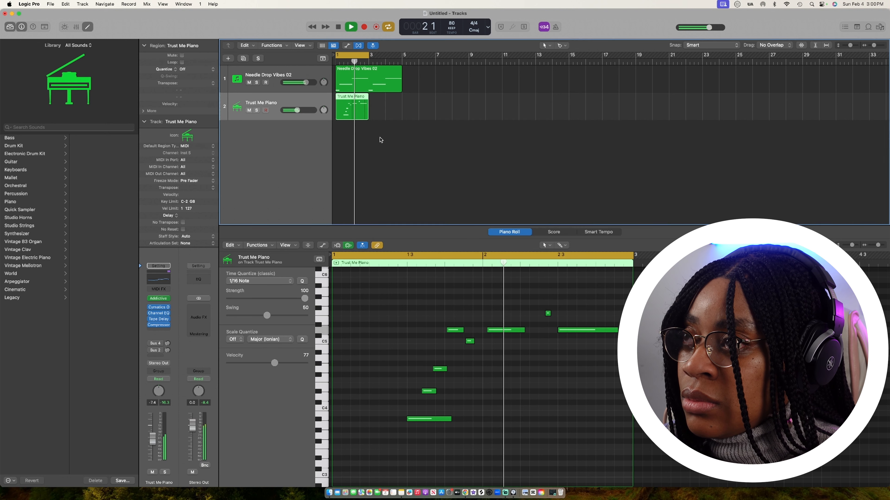
key("space")
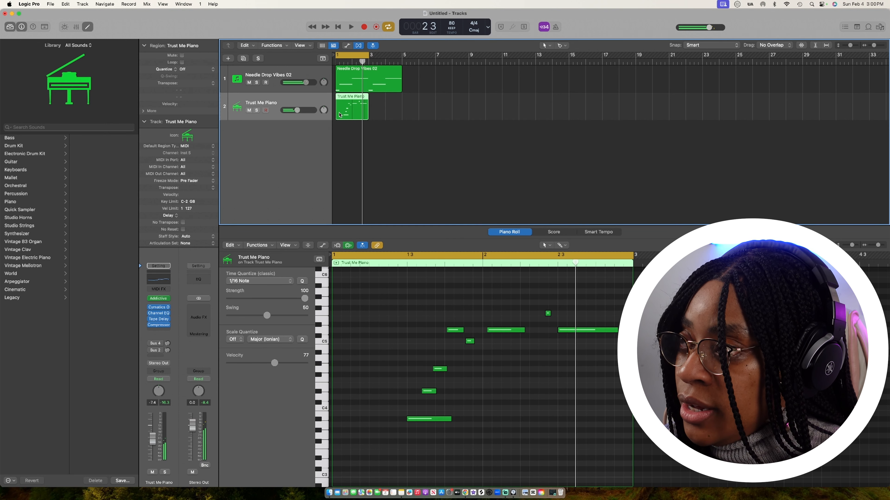
- Copy the piano region to bar 3, join both into one region, and play with the cycle extended to bar 5
left_click_drag(340, 114, 377, 115, "alt")
left_click_drag(440, 113, 355, 108)
key("super+j")
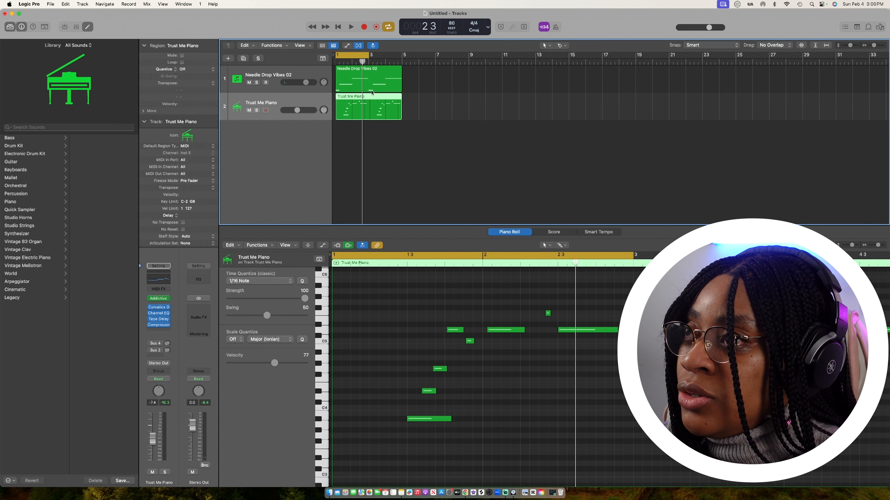
left_click_drag(368, 55, 400, 59)
key("space")
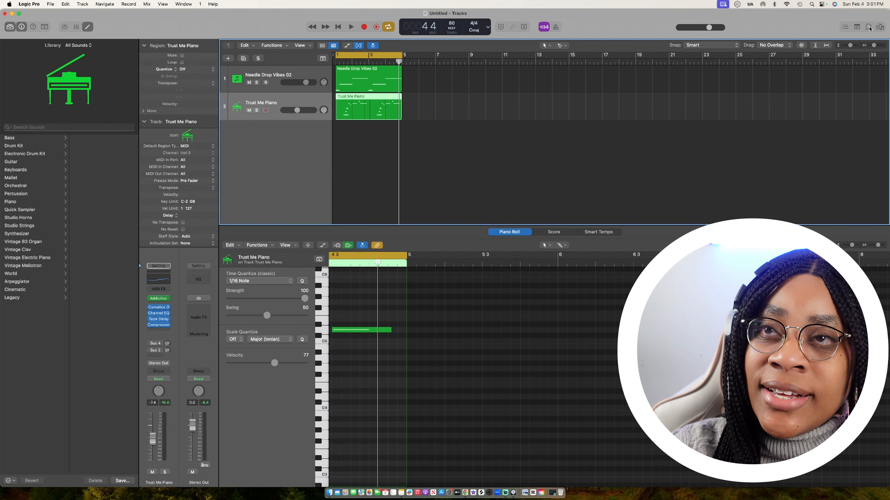
- Audition Break Free Choir Pad and Choral Tension Vox Pad among the Vocals Apple Loops and mark Break Free Choir Pad as a favorite
left_click(868, 27)
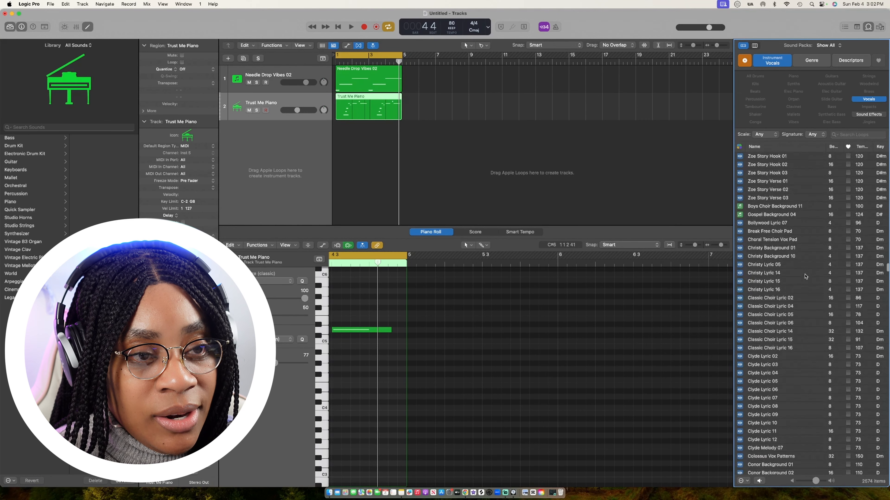
scroll(805, 277, "down", 5)
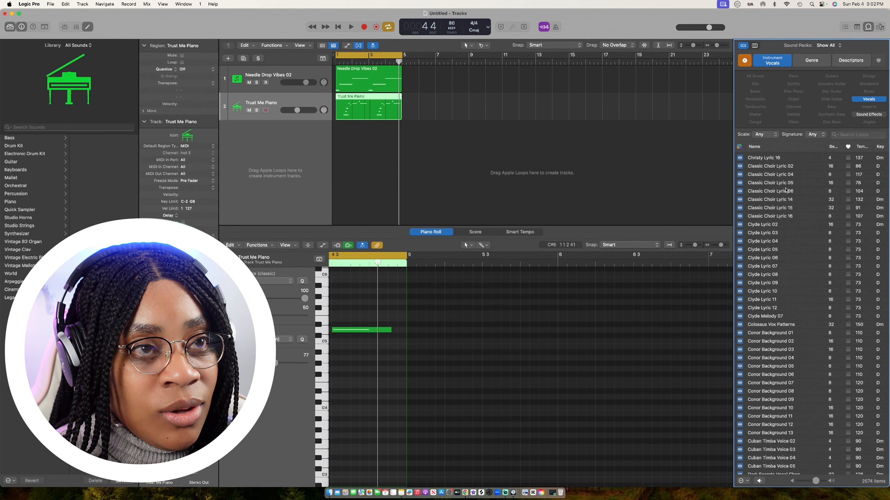
scroll(786, 190, "up", 4)
left_click(772, 193)
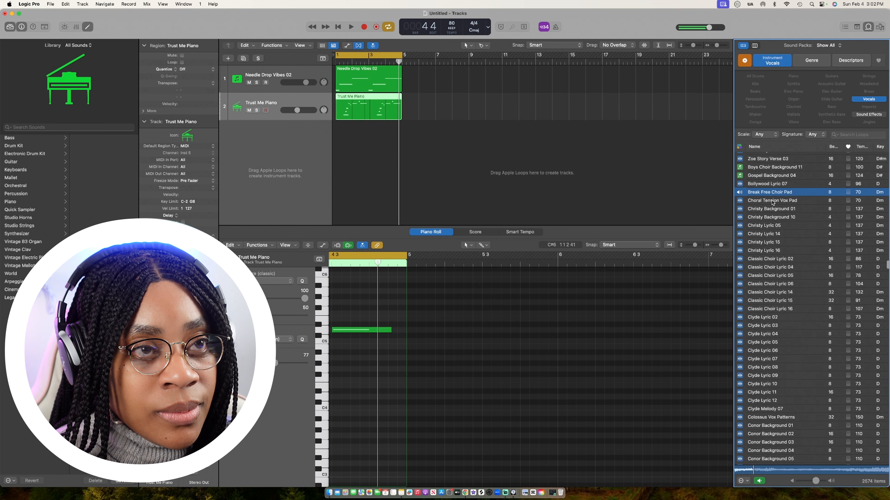
left_click(772, 201)
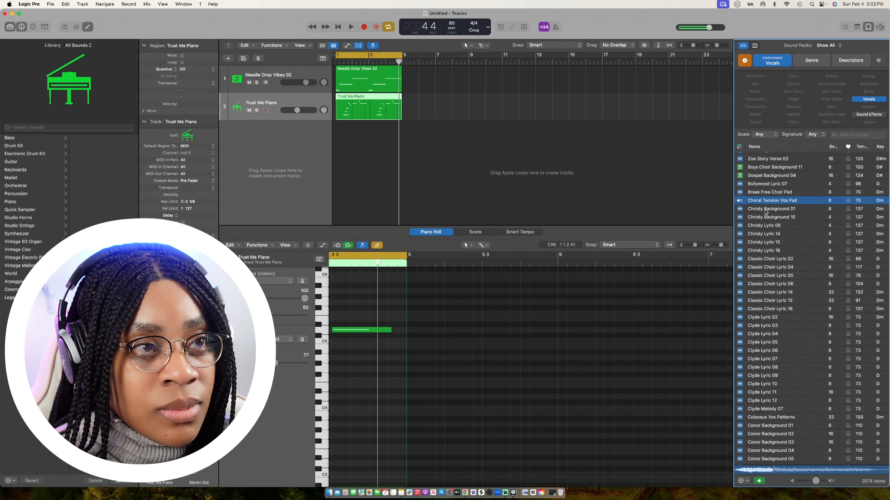
left_click(765, 193)
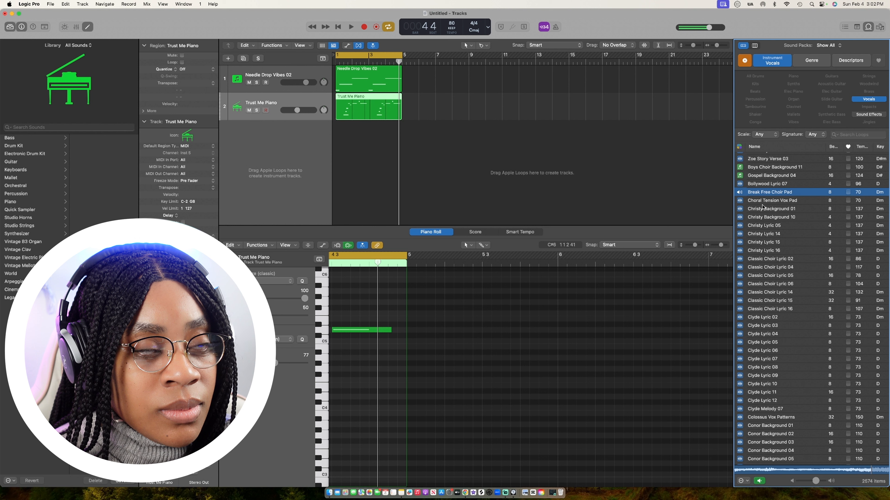
left_click(849, 193)
- Audition the Christy Background 10 loop and Classic Choir Lyric 02, 04, 05, 14 and 15
left_click(781, 217)
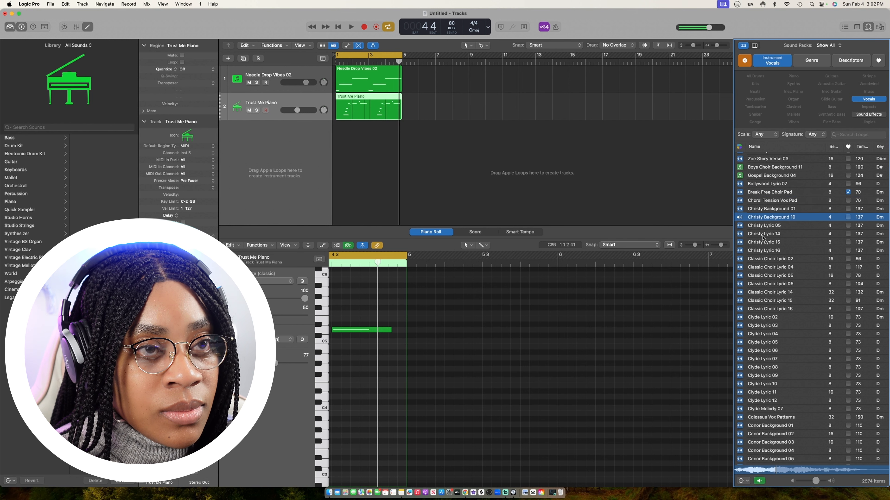
left_click(770, 259)
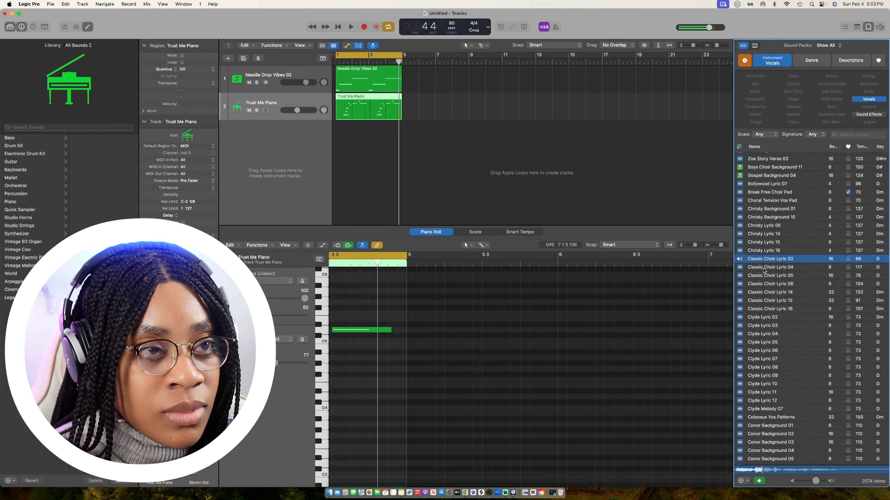
left_click(764, 267)
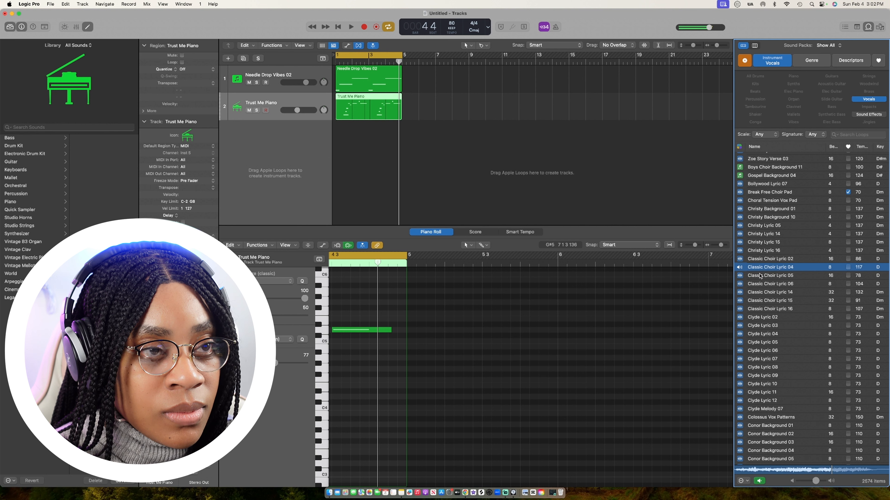
left_click(759, 277)
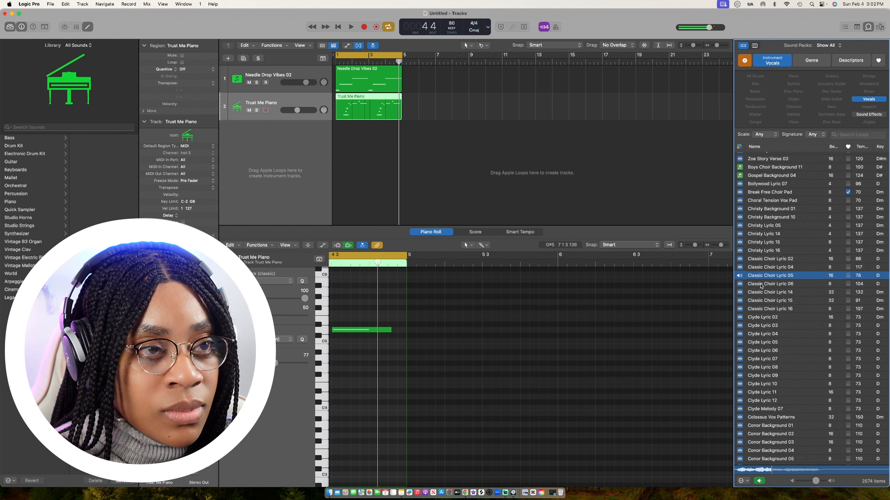
left_click(757, 293)
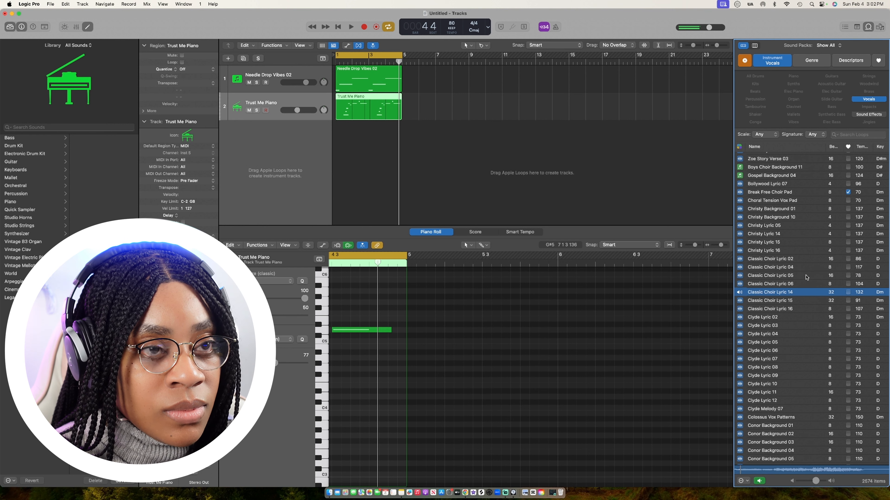
left_click(768, 301)
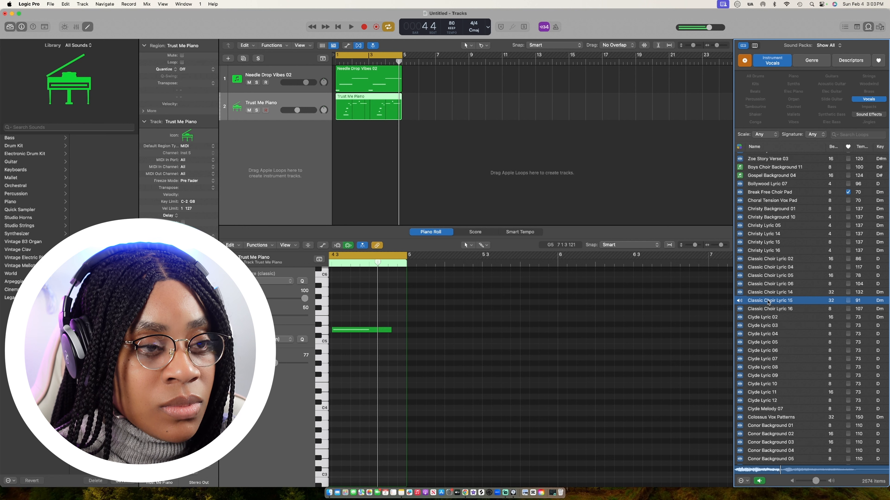
left_click(768, 302)
- Place Classic Choir Lyric 15 on a new track at bar 1 with Flex enabled, shortened to end at bar 3
left_click_drag(809, 304, 337, 182)
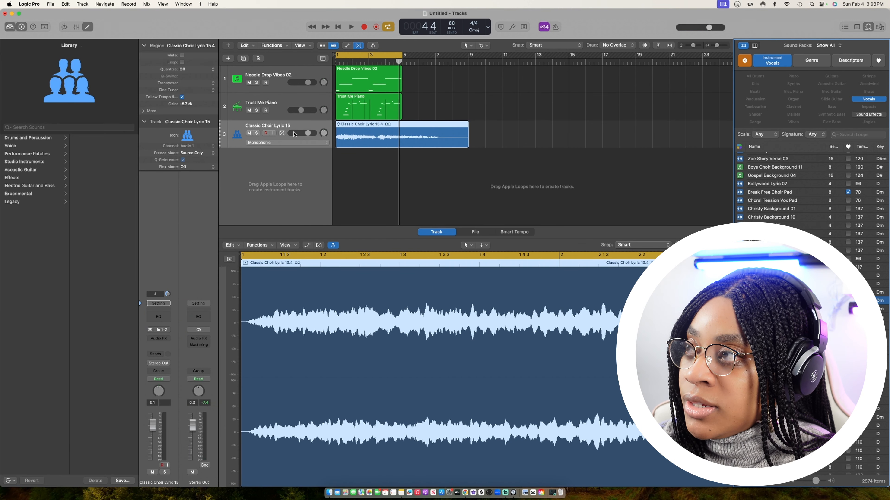
left_click(282, 133)
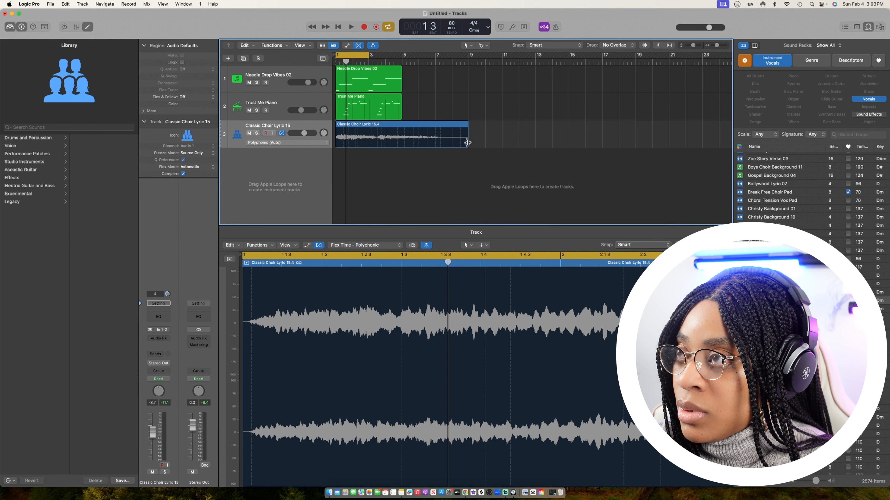
left_click_drag(468, 140, 367, 140)
- Play the beat while fine-tuning Cymatics Origin's resampling frequency on the Classic Choir Lyric 15 track
key("space")
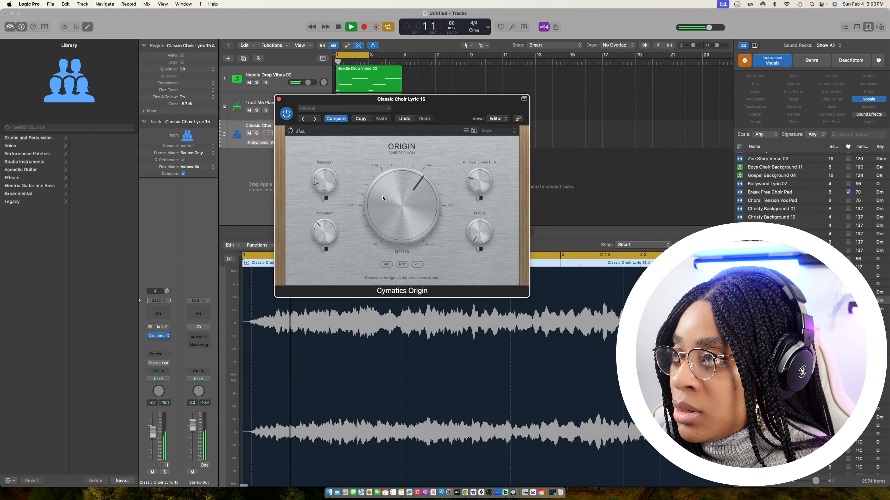
left_click_drag(383, 198, 382, 200)
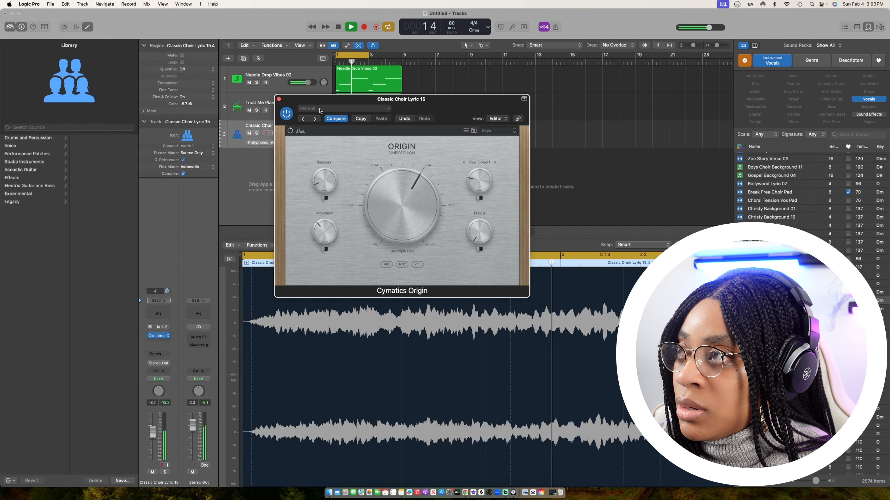
left_click(279, 100)
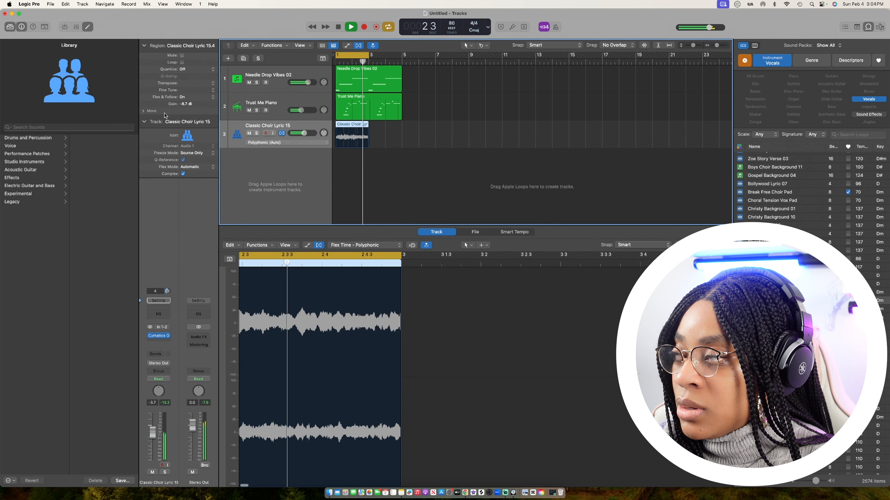
- Insert a stereo Cymatics Deja Vu on the Classic Choir Lyric 15 track and audition it with the first Mode option
key("space")
left_click(156, 343)
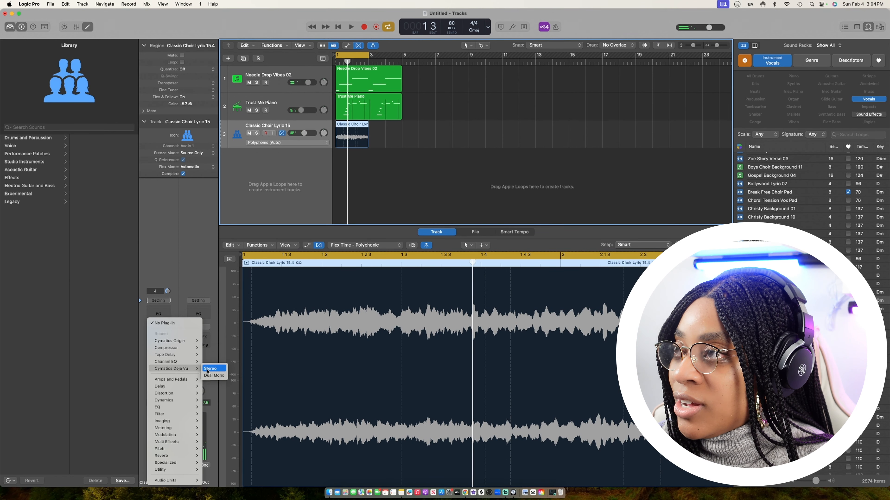
left_click(211, 369)
key("space")
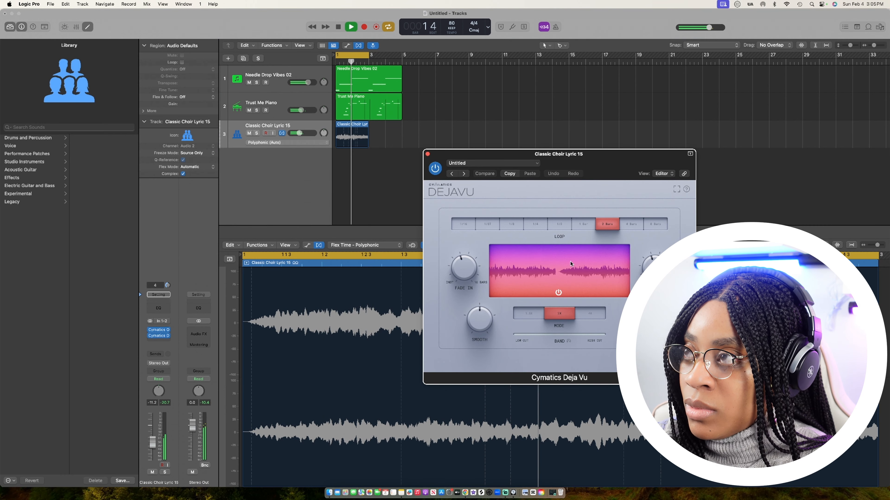
left_click(533, 317)
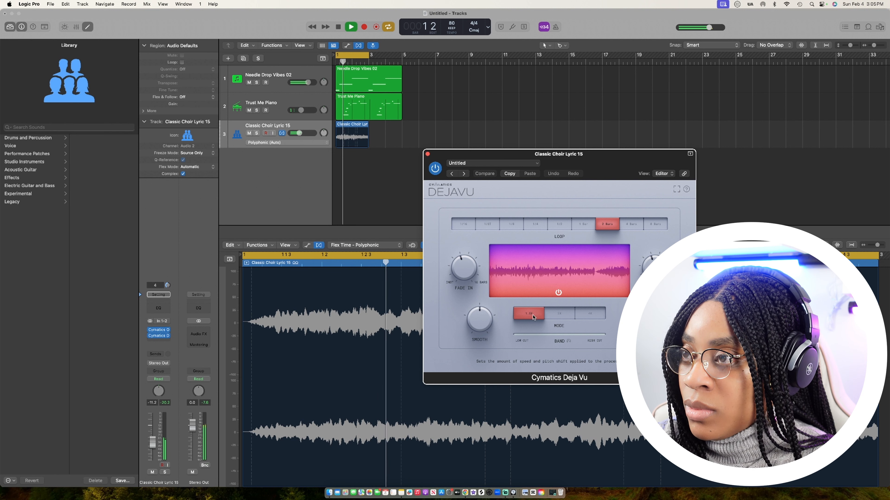
key("space")
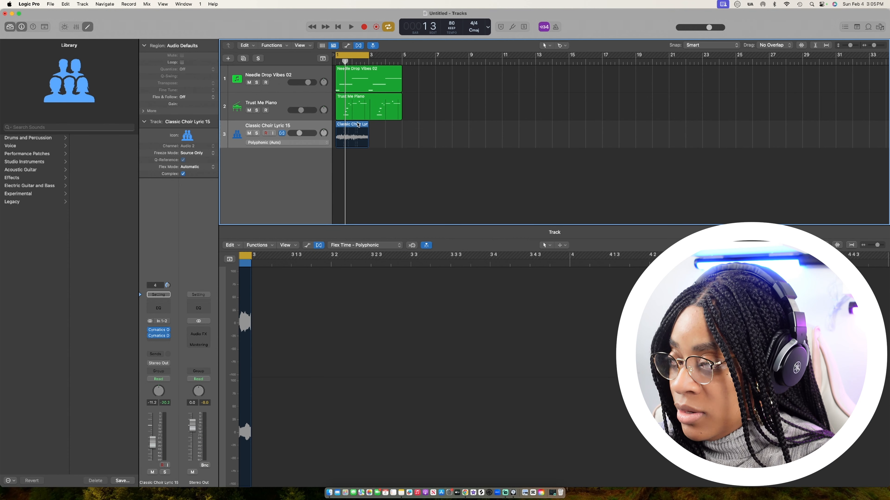
- Repeat the Classic Choir Lyric 15 region through bar 5 as one joined region and extend the cycle range to bar 5
mouse_move(358, 125)
left_mouse_down()
mouse_move(392, 126)
mouse_move(360, 127)
left_mouse_up()
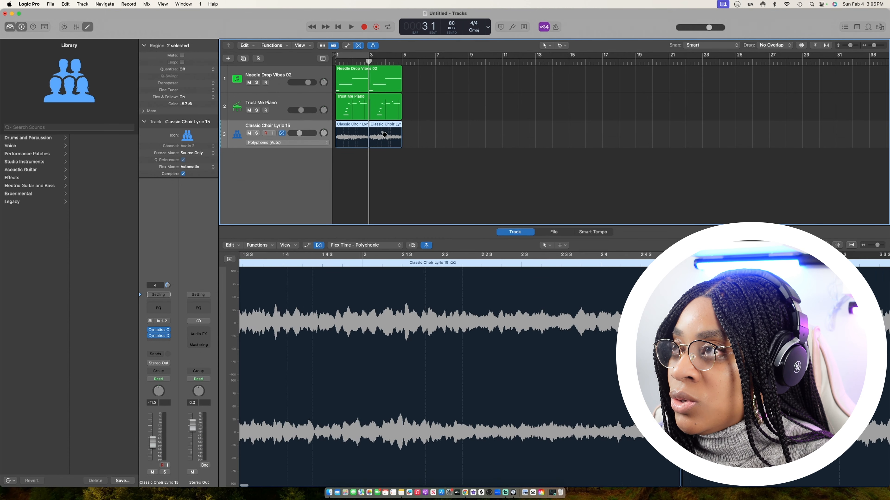
left_click(385, 135, "super")
left_click(345, 61)
left_click(346, 54)
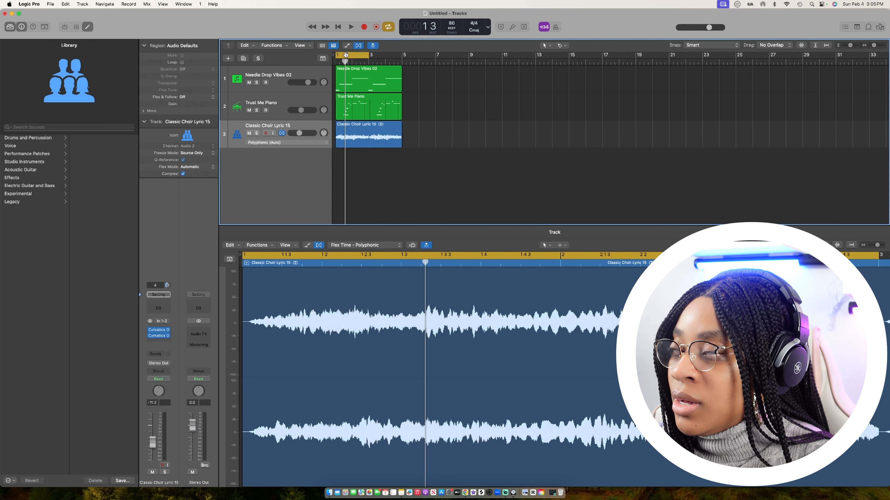
left_click_drag(366, 55, 402, 56)
key("space")
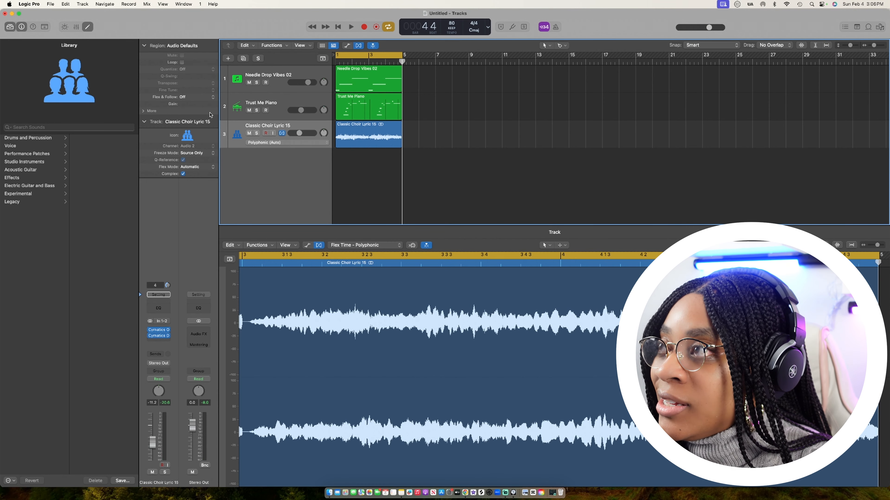
- Create a software instrument track with Quick Sampler and load ECPSNR4.WAV into it as the sample
key("alt+super+n")
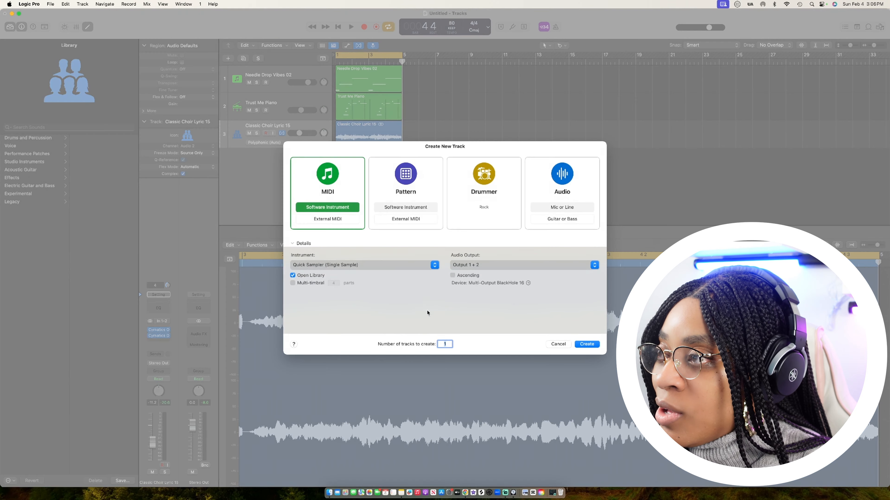
left_click(587, 344)
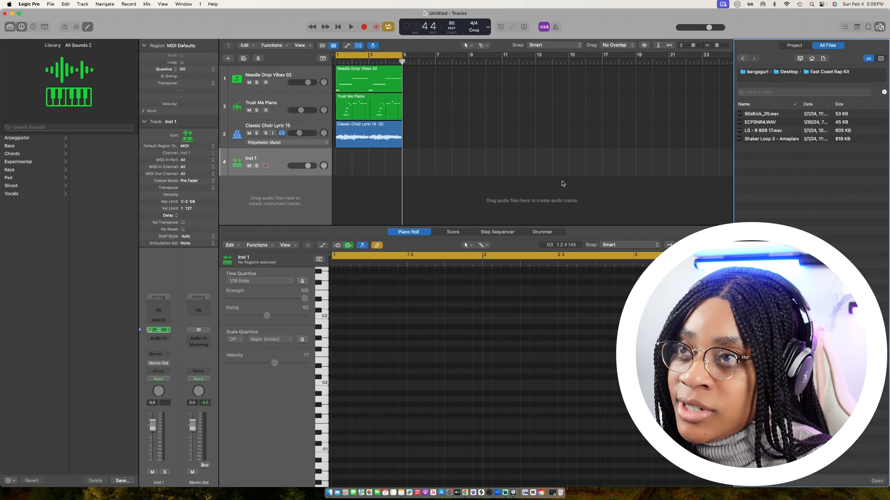
left_click_drag(723, 121, 338, 156)
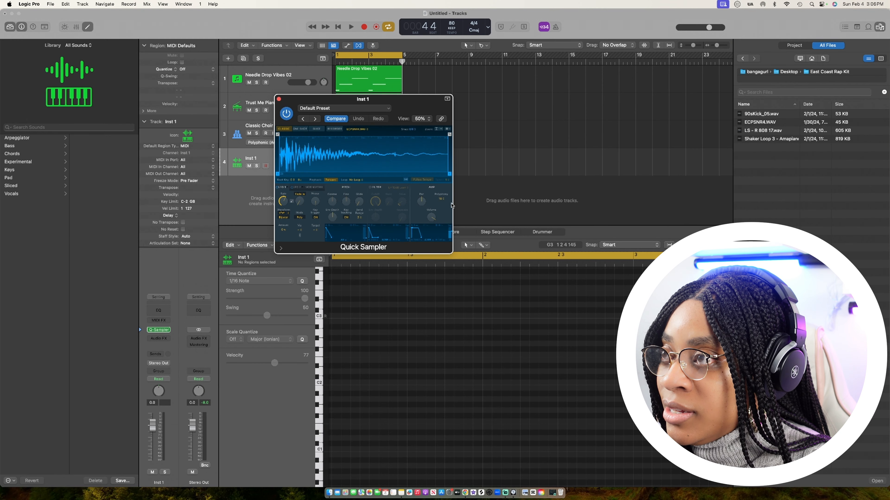
left_click(441, 199)
left_click(443, 132)
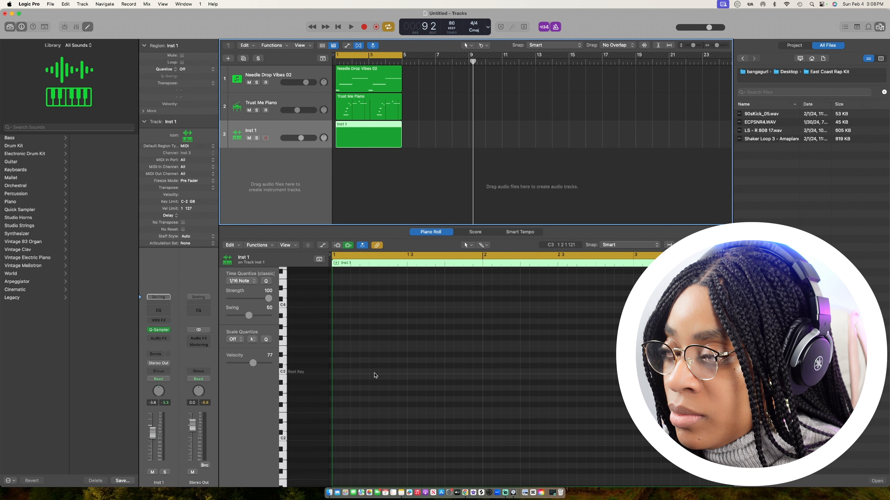
- Add snare notes on C3 at beats 2 and 4 of bars 1 and 2, checking them against playback
key("space")
left_click(373, 372, "super")
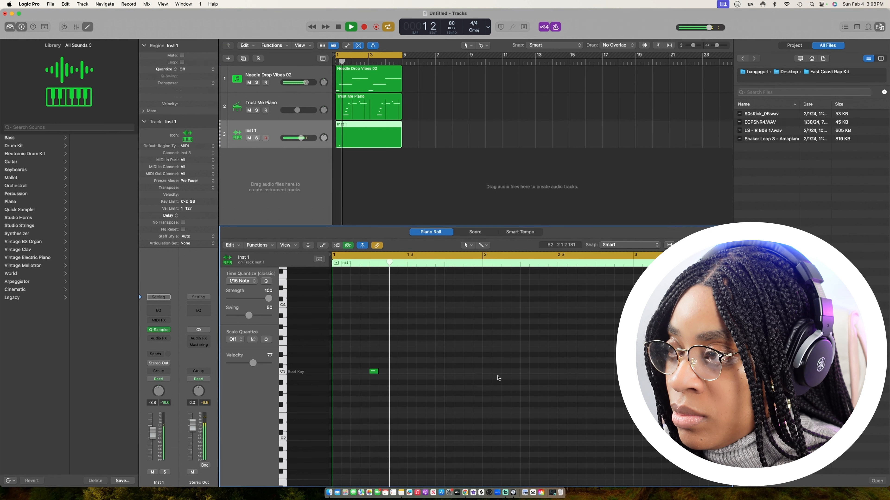
key("space")
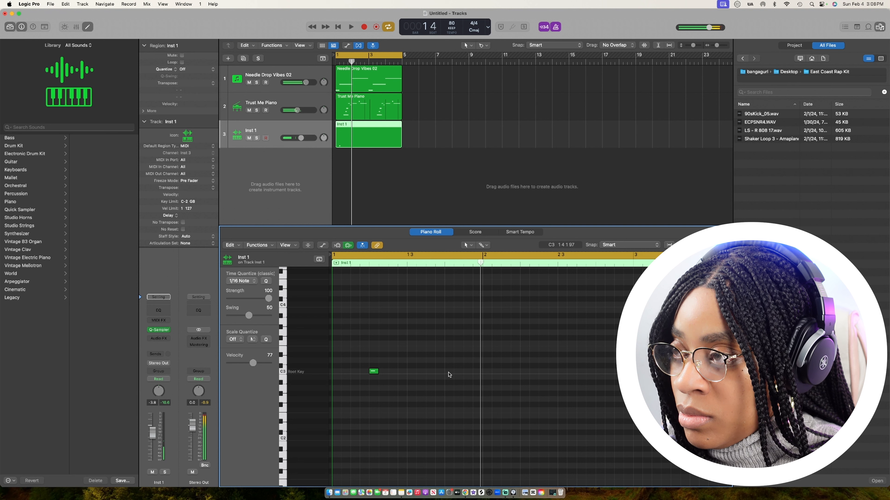
key("space")
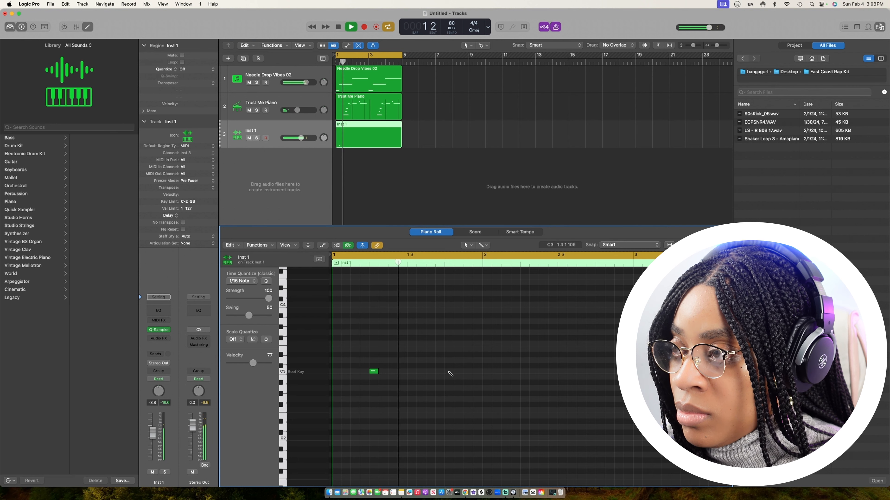
left_click(449, 372, "super")
left_click(524, 372, "super")
left_click(600, 372, "super")
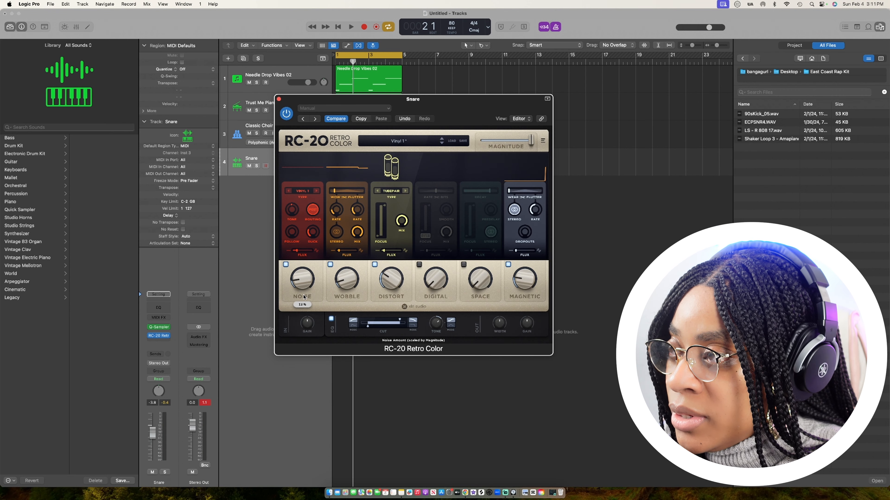
- Turn off Wobble in the Snare track's RC-20 Retro Color and audition the snare with the beat
left_click(331, 264)
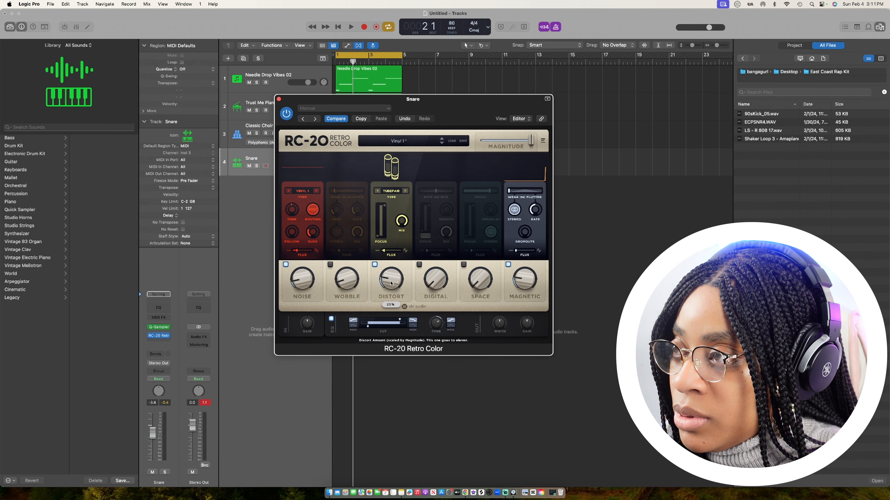
key("space")
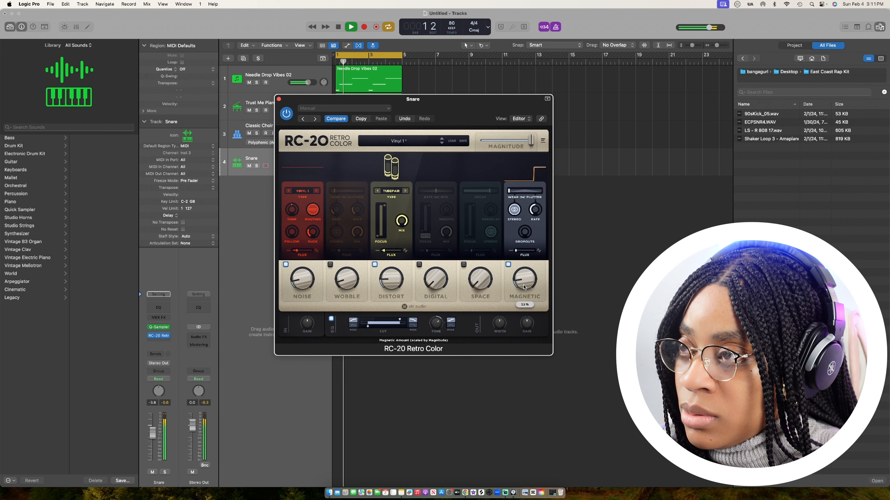
left_click(279, 100)
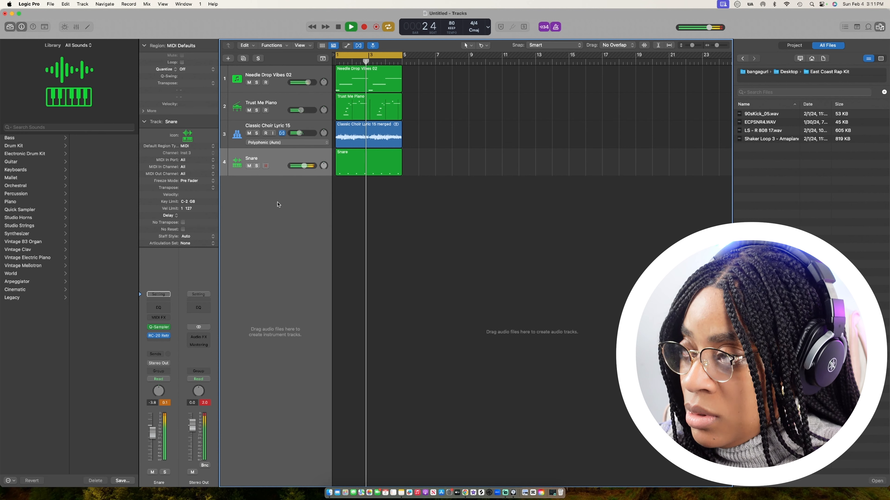
- Duplicate the Snare track with its plug-ins and name the new track Kick Drum
key("super+d")
key("space")
double_click(253, 186)
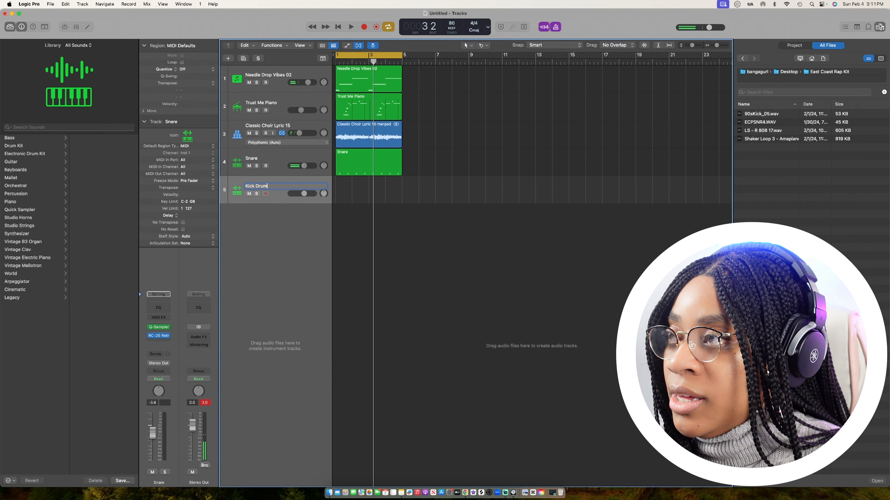
type("Kick Drum")
- Create an empty MIDI region at bar 1 on the Kick Drum track and lengthen it to about bar 3
right_click(339, 184)
left_click(358, 205)
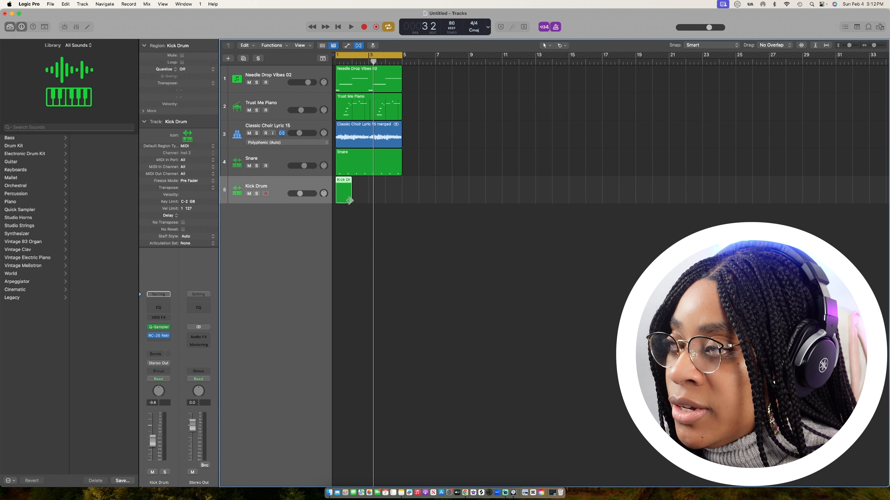
left_click_drag(349, 201, 370, 199)
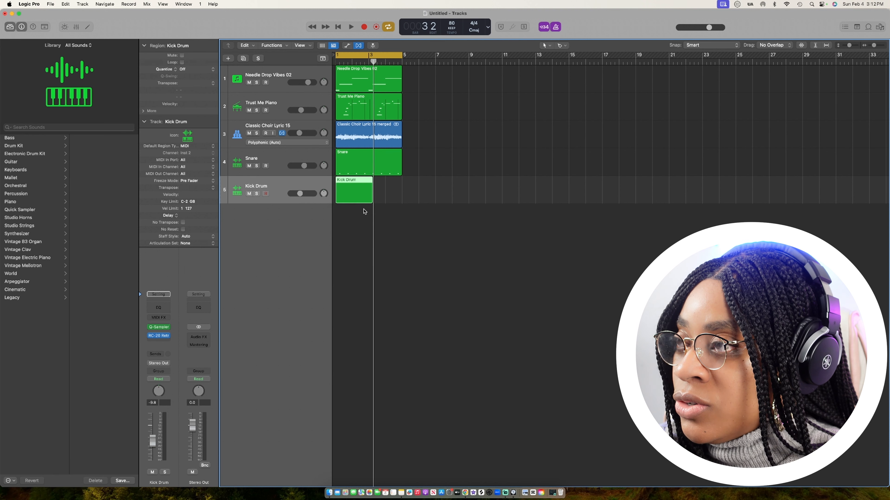
- Add kick notes on C3 at bar 1 beat 1 and halfway through beat 3, auditioning them with the beat
double_click(350, 196)
key("space")
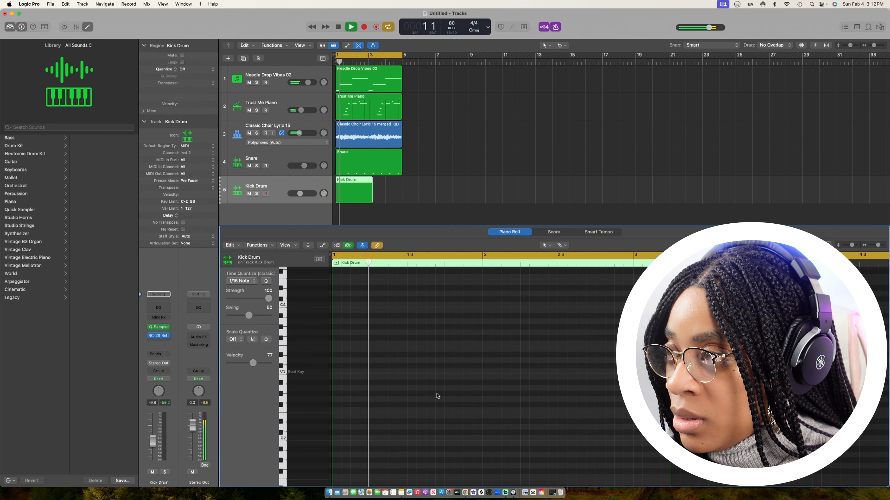
left_click(337, 372)
key("space")
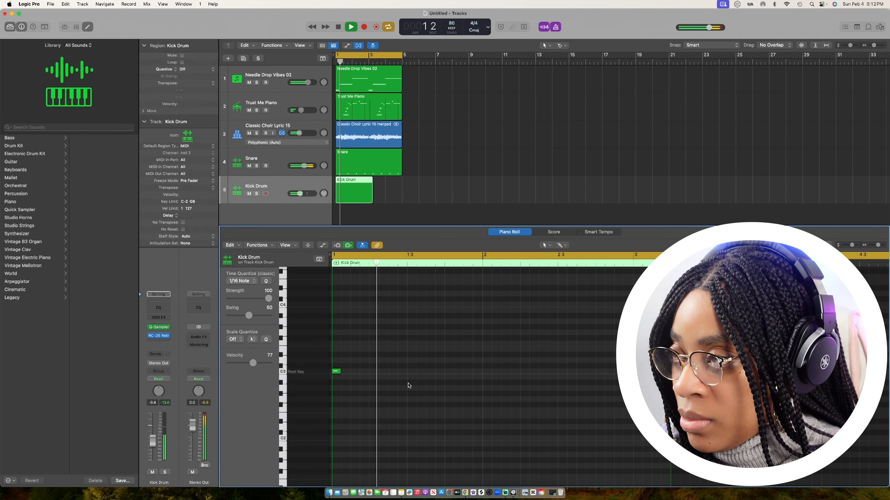
key("space")
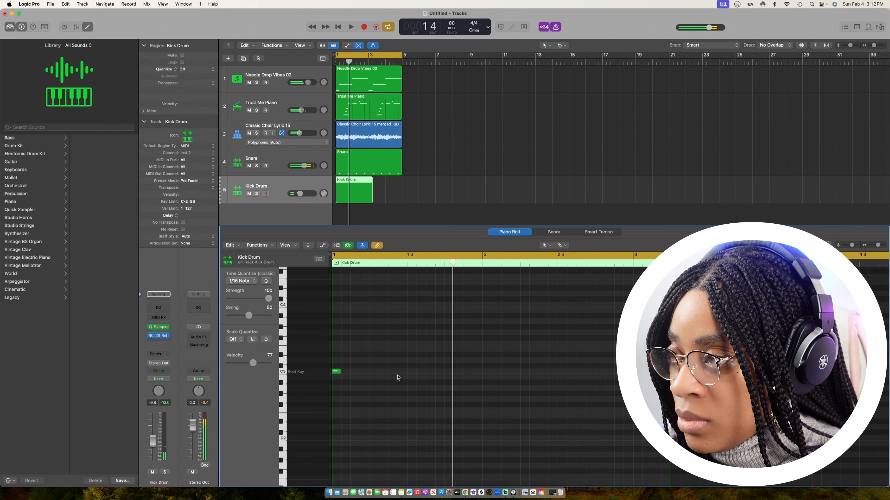
left_click(430, 372)
key("space")
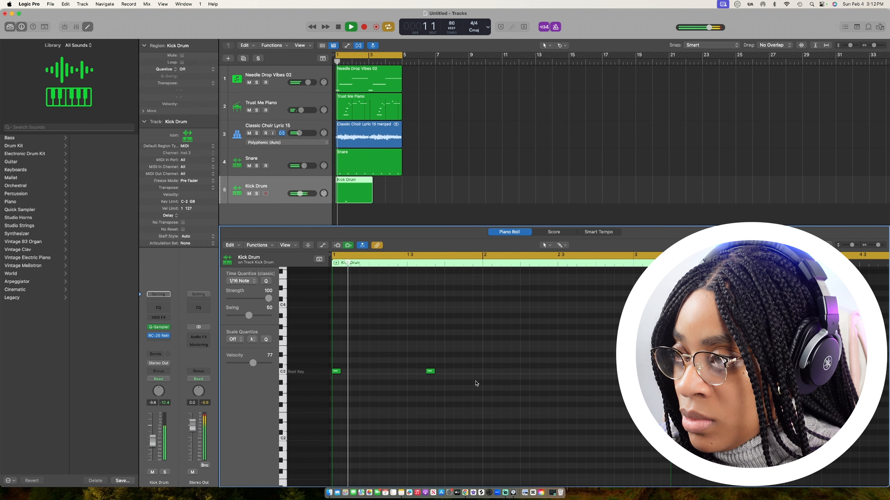
- Add C3 kick notes at the end of bar 1, on bar 2 beat 1 and halfway through bar 2 beat 3
left_click(477, 372)
key("space")
key("space")
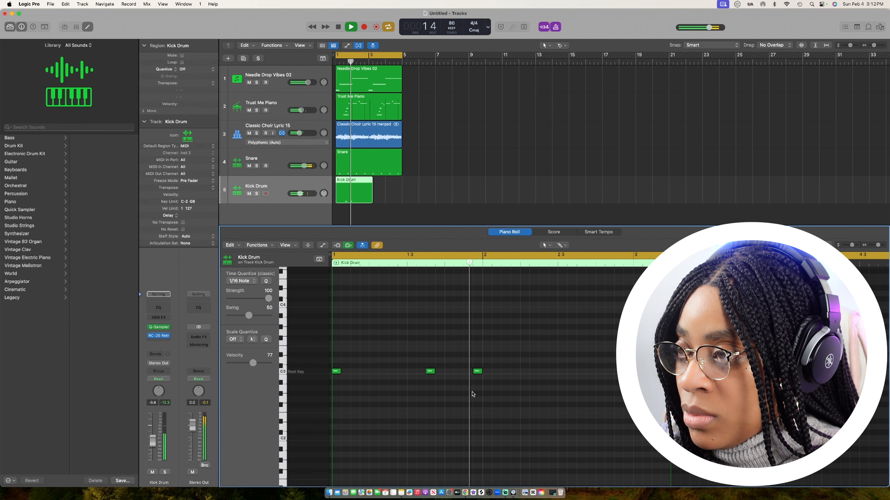
left_click(487, 371)
key("space")
key("space")
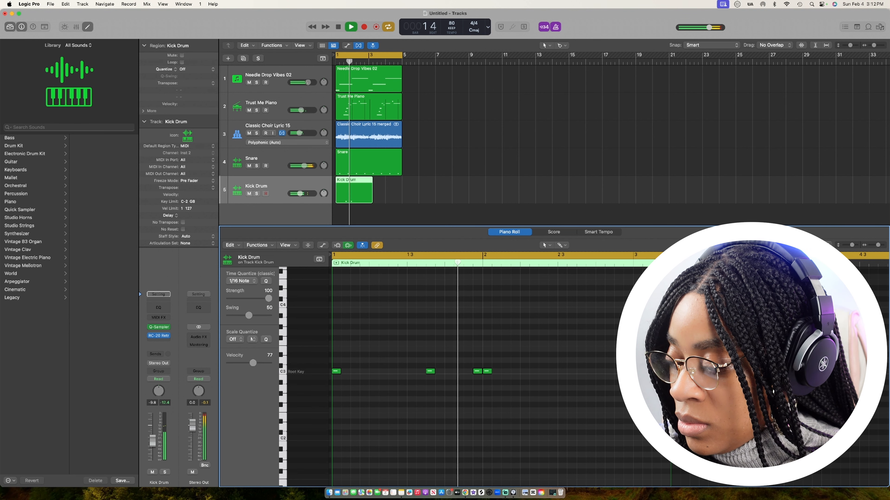
left_click(584, 372)
key("space")
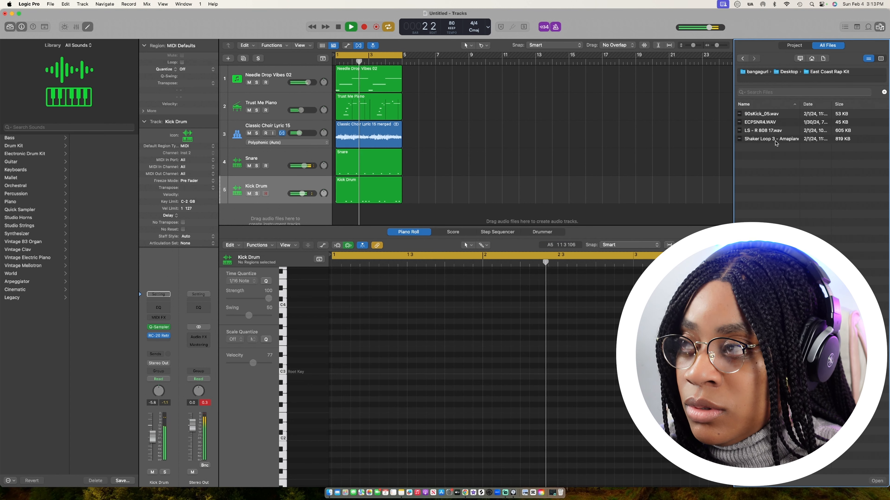
- Place Shaker Loop 3 on a new track at bar 1 with Flex enabled, lengthened to end at bar 3
left_click_drag(775, 142, 338, 210)
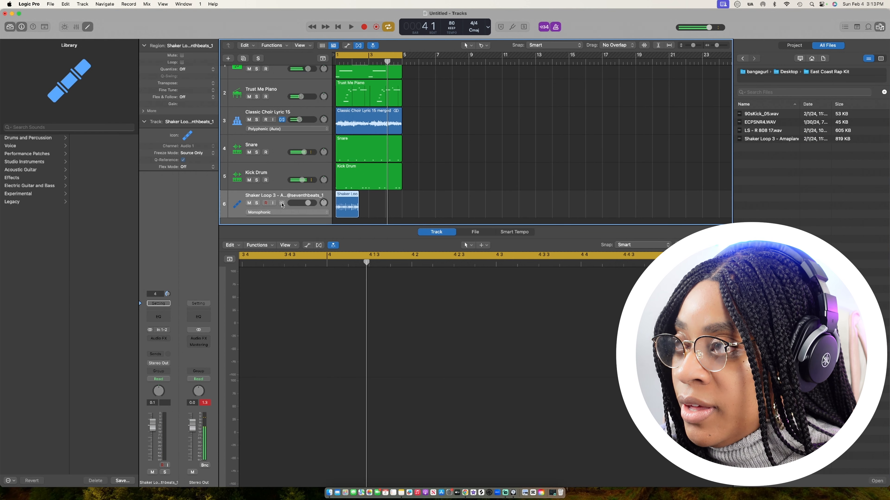
left_click(282, 203)
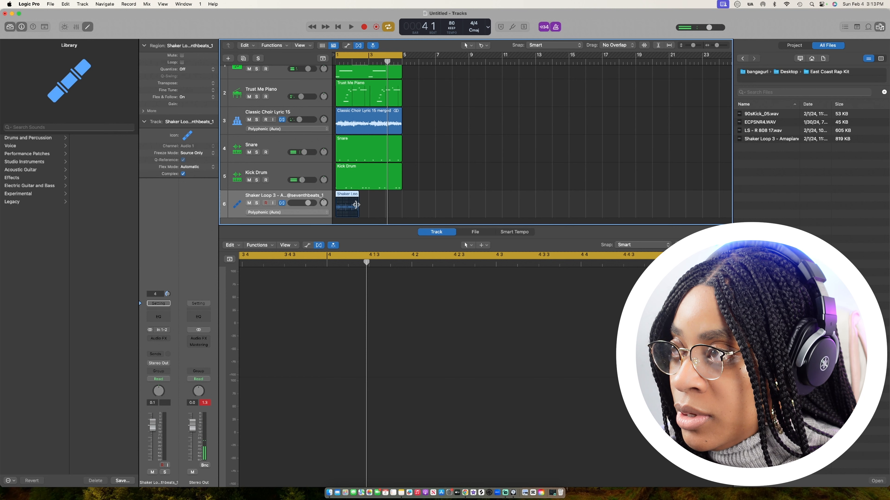
left_click_drag(357, 203, 365, 203)
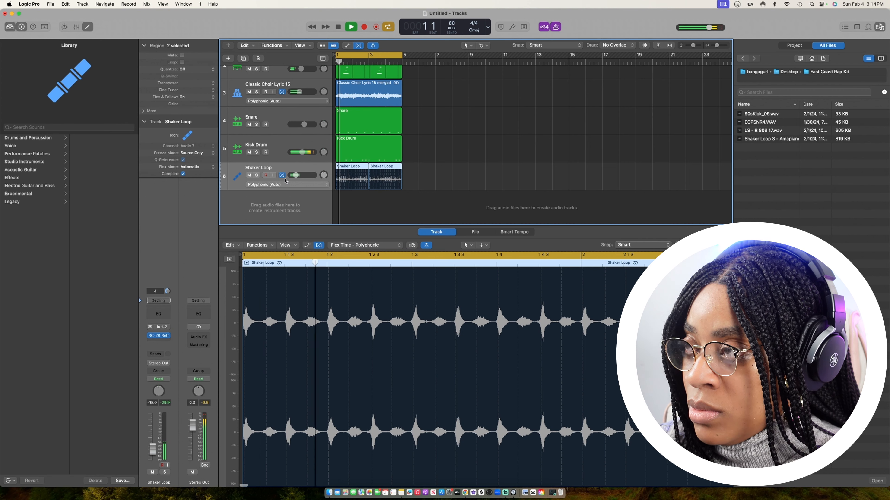
- Transpose all notes in the 808 track's region up an octave and a semitone to C#4 and audition them
scroll(437, 207, "up", 2)
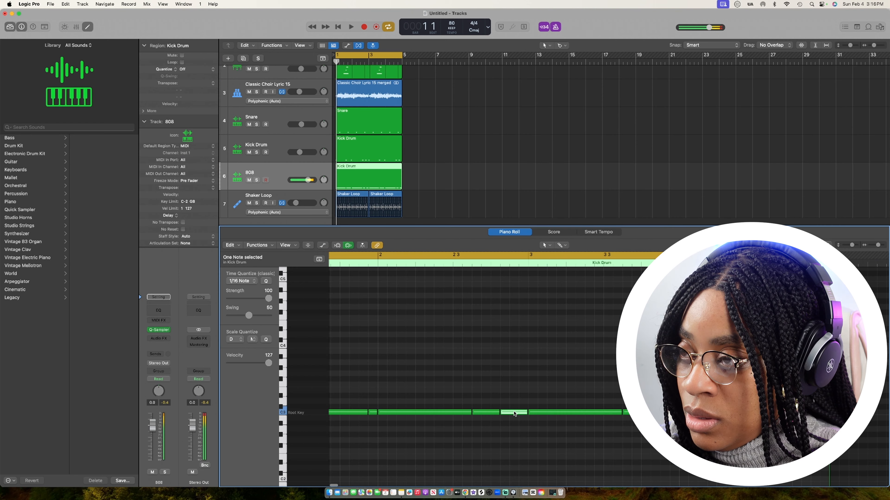
mouse_move(514, 413)
left_mouse_down()
mouse_move(514, 399)
mouse_move(514, 412)
left_mouse_up()
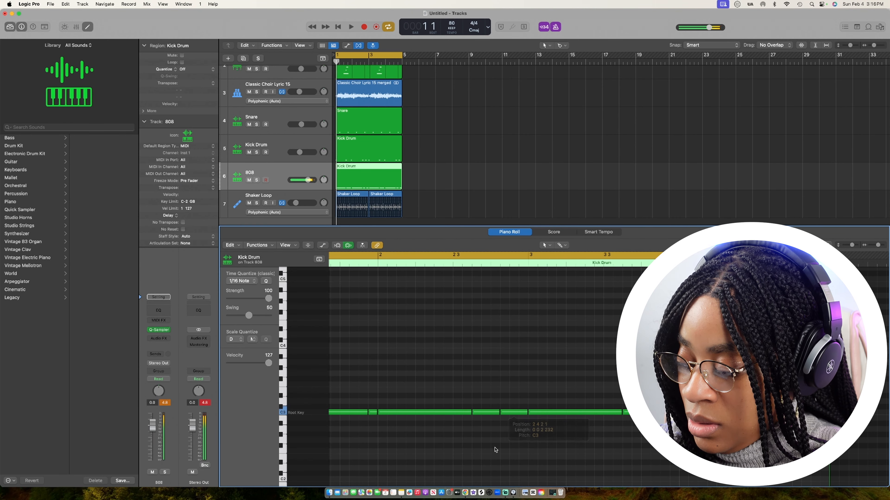
key("cmd+a")
key("shift+alt+Up")
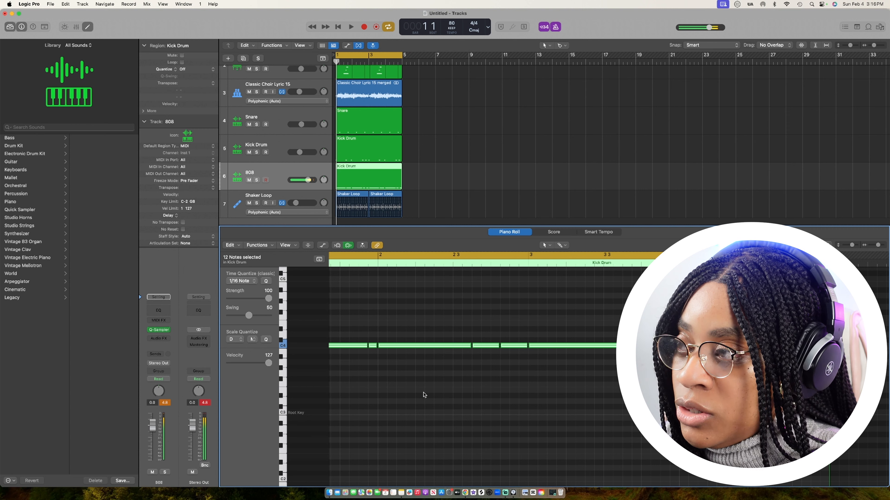
scroll(424, 396, "left", 5)
left_click_drag(360, 347, 359, 342)
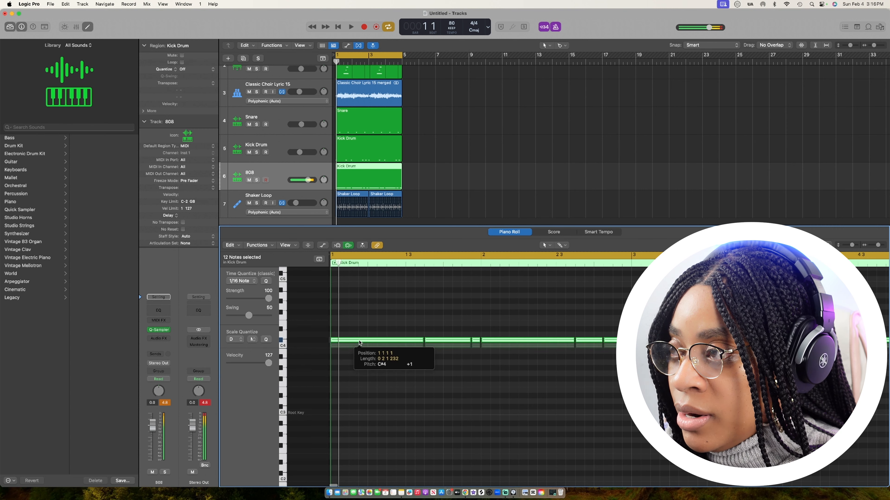
left_click(546, 363)
key("space")
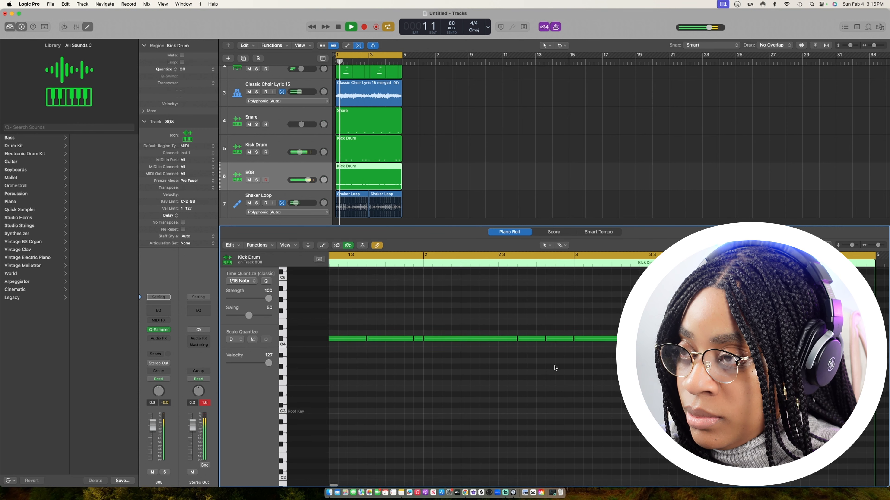
scroll(556, 368, "down", 2)
scroll(556, 368, "right", 2)
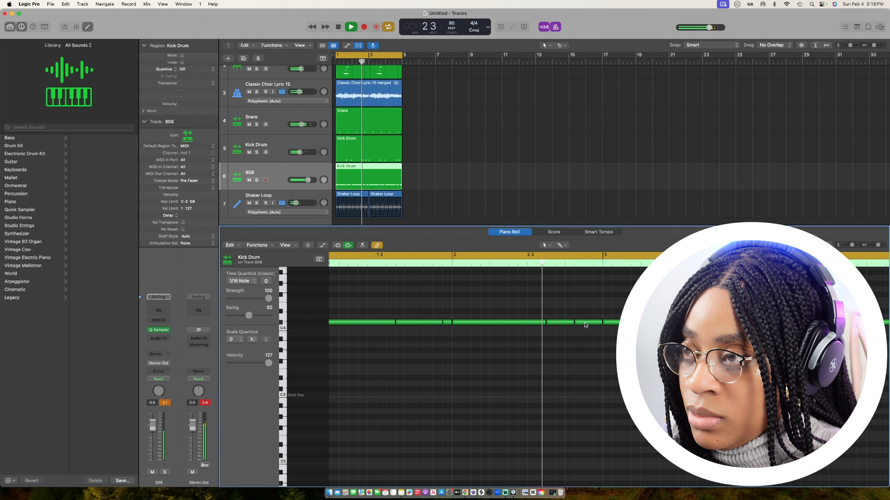
left_click(579, 315, "super")
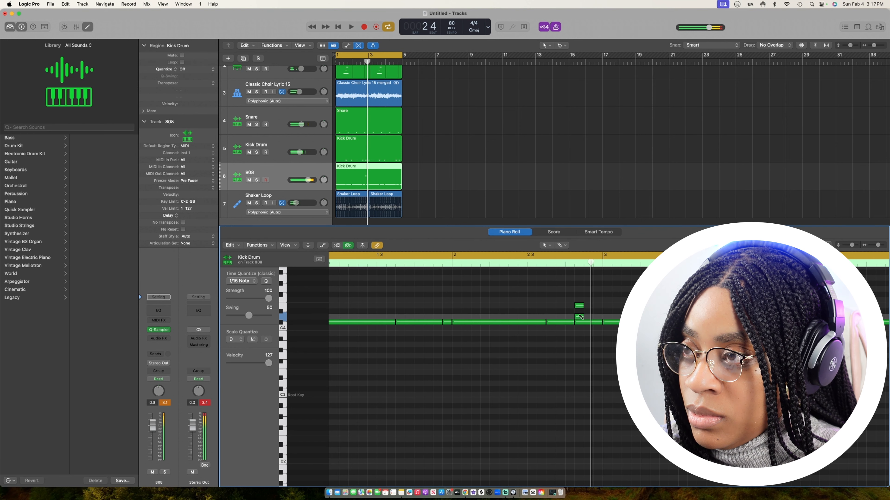
key("super+z")
key("super+z")
- Raise the 808 note in the last beat of bar 2 by three semitones to E4
left_click_drag(587, 322, 587, 307)
key("space")
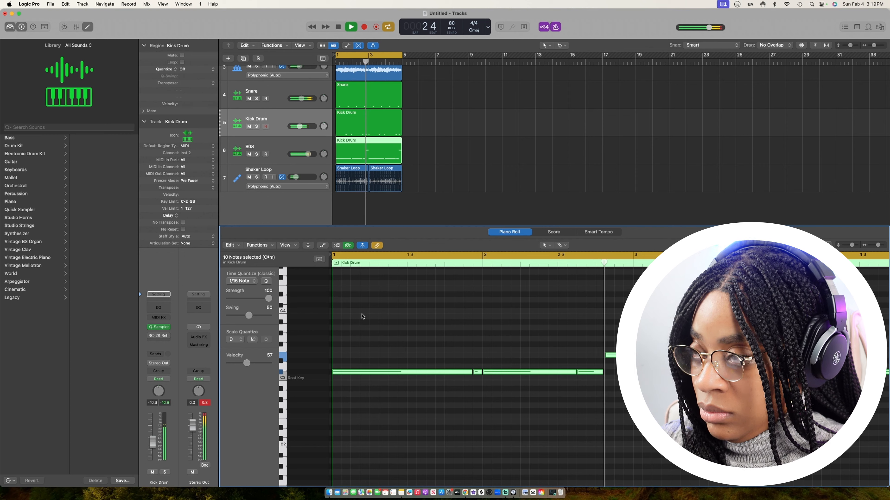
- Name the 808 region after its track and reorder the drum tracks as 808, Kick Drum, Snare
key("alt+shift+n")
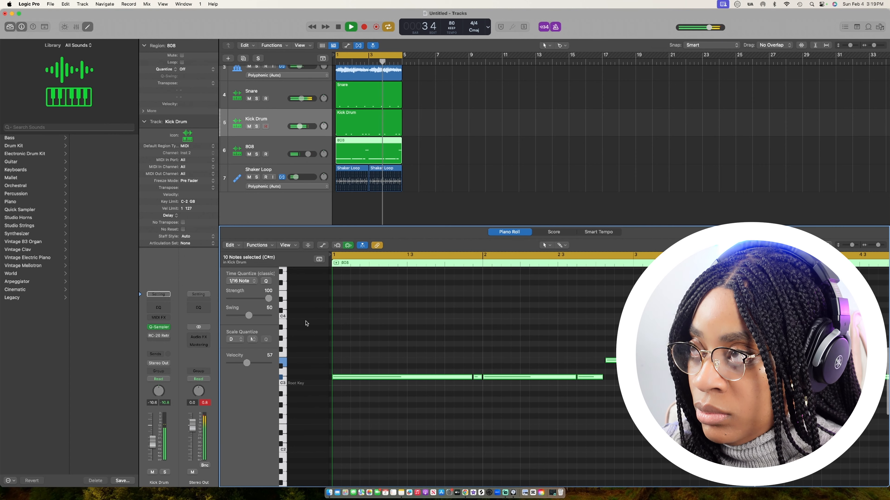
left_click(485, 216)
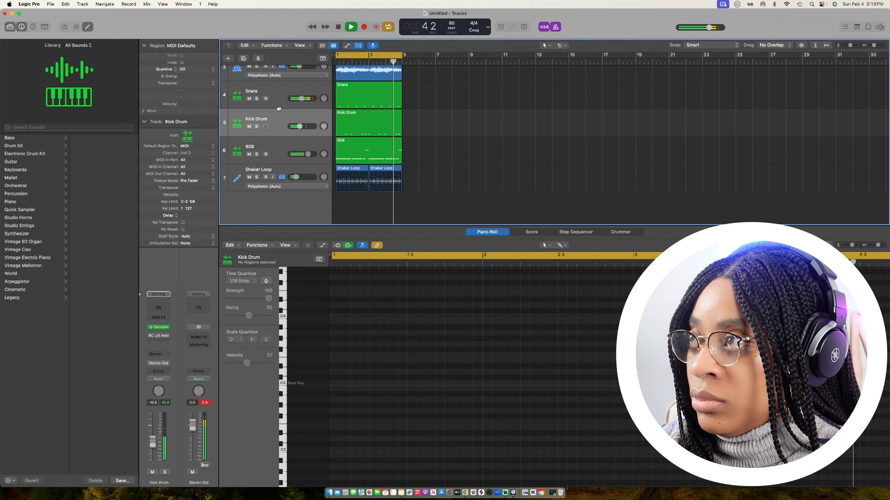
left_click_drag(278, 109, 277, 86)
left_click_drag(266, 149, 262, 85)
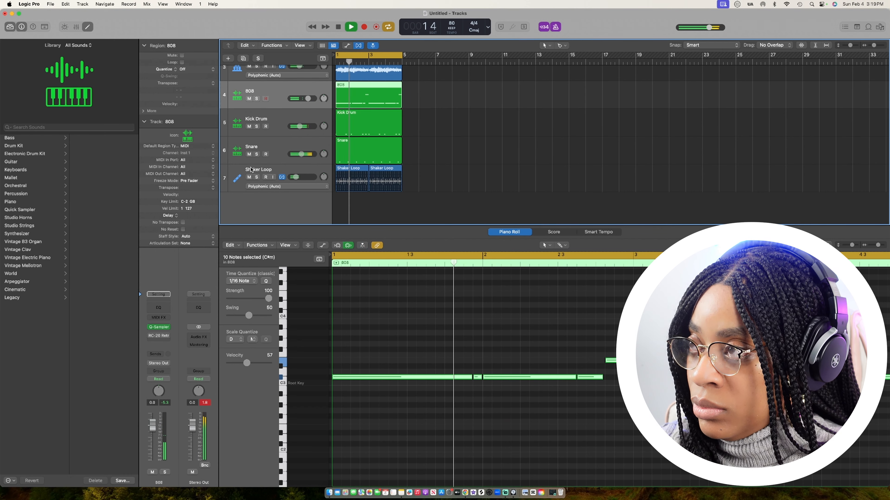
key("space")
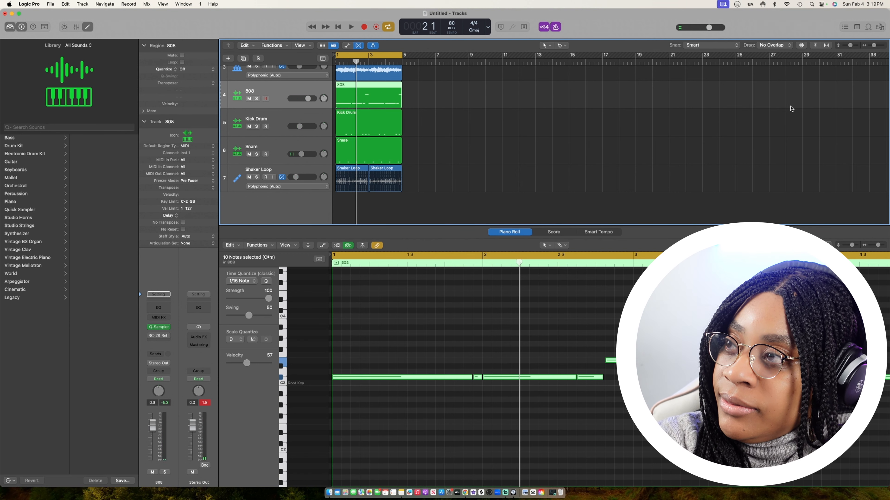
- Search the Apple Loops for "atmo" and audition several Abstract Atmosphere loops, including 110, 112 and 115
key("o")
scroll(781, 196, "down", 5)
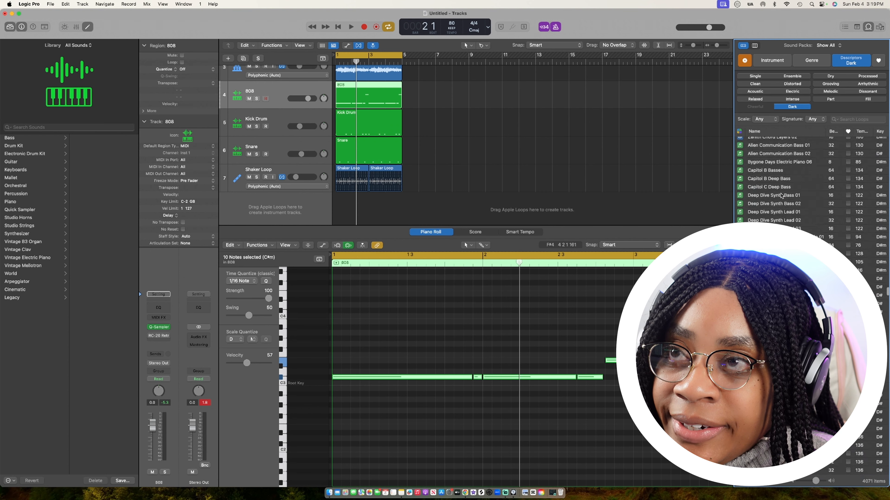
scroll(781, 195, "down", 15)
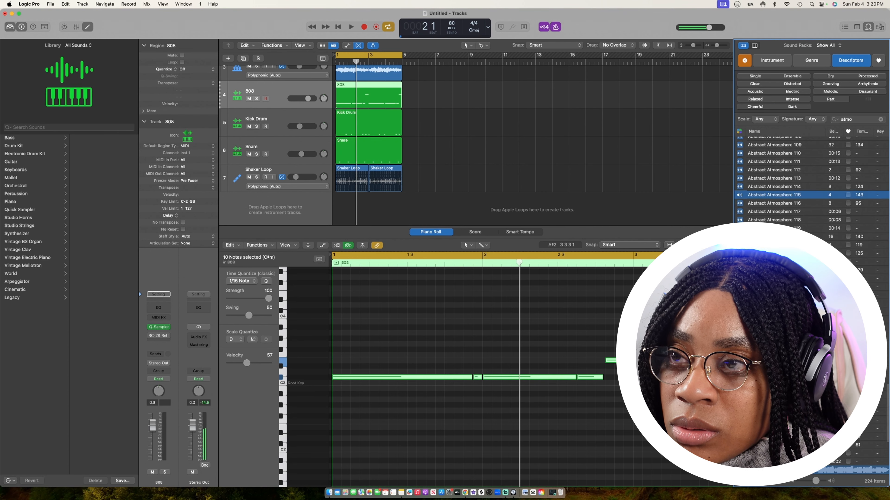
scroll(770, 197, "up", 3)
left_click(770, 197)
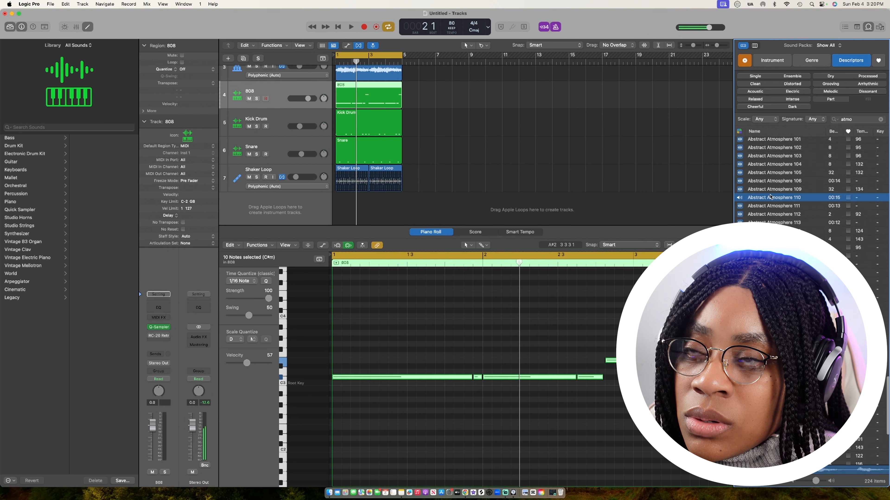
left_click(768, 214)
left_click(767, 240)
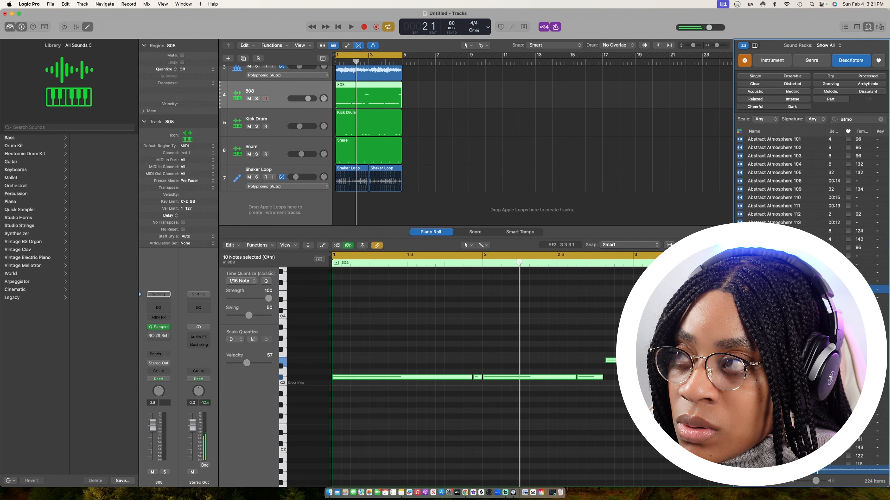
scroll(515, 153, "down", 1)
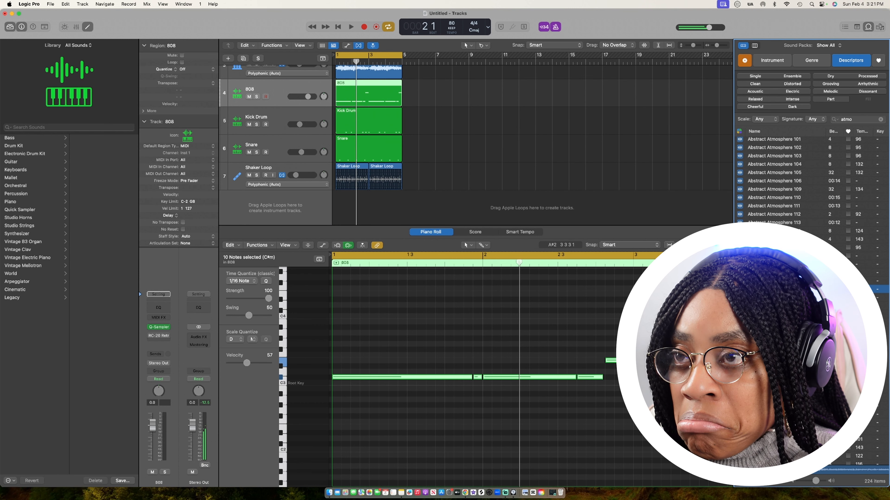
- Place the Abstract Atmosphere 121 loop on a new track at bar 1, enable Flex and audition it with the beat
left_click_drag(771, 289, 335, 197)
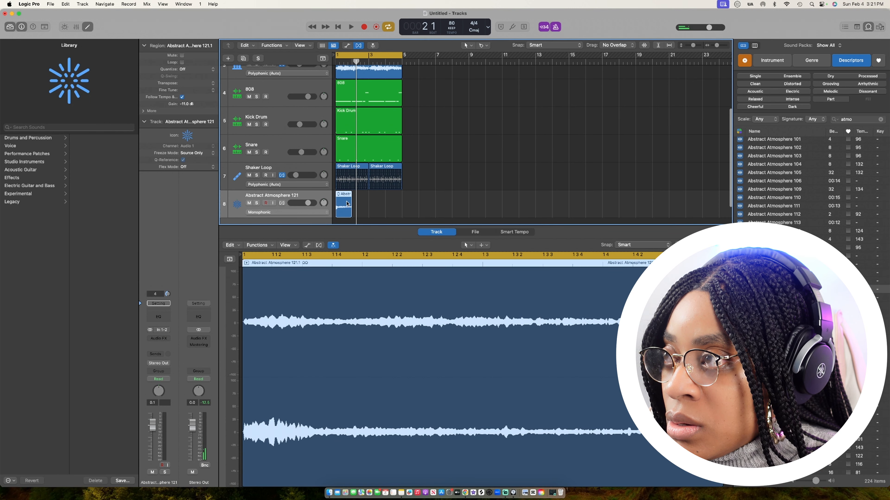
left_click(282, 204)
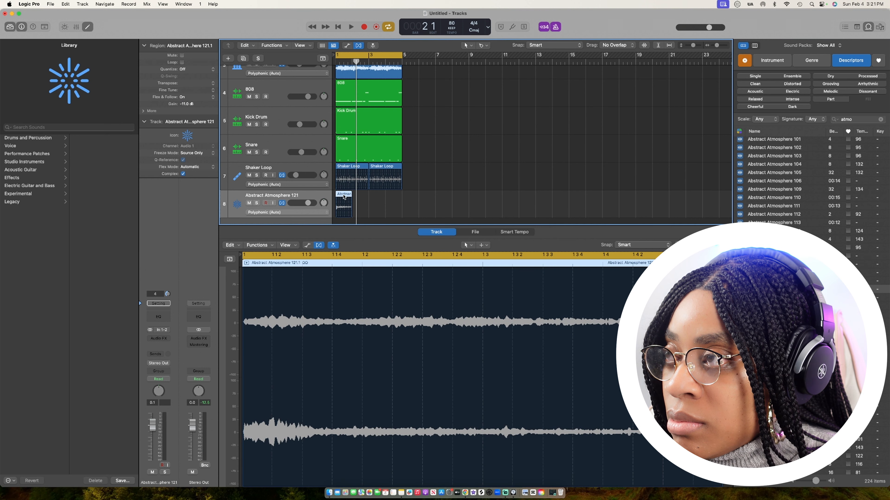
mouse_move(344, 198)
left_mouse_down()
mouse_move(357, 198)
mouse_move(347, 195)
left_mouse_up()
key("space")
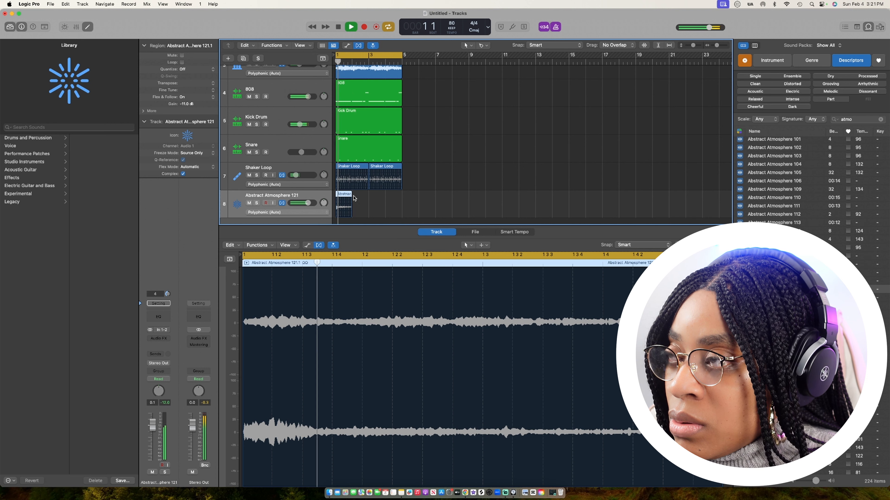
- Close the loop browser and move the Abstract Atmosphere 121 region to bar 2 during playback
left_click(868, 27)
key("space")
key("space")
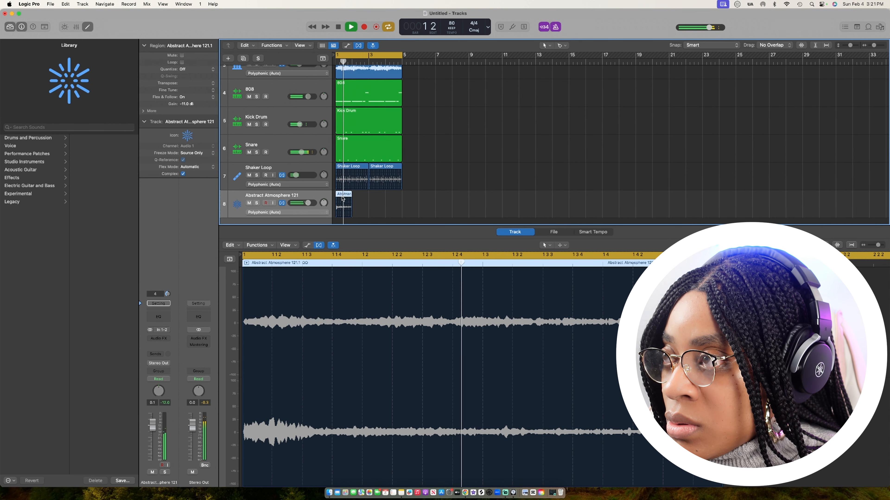
left_click_drag(341, 197, 357, 197)
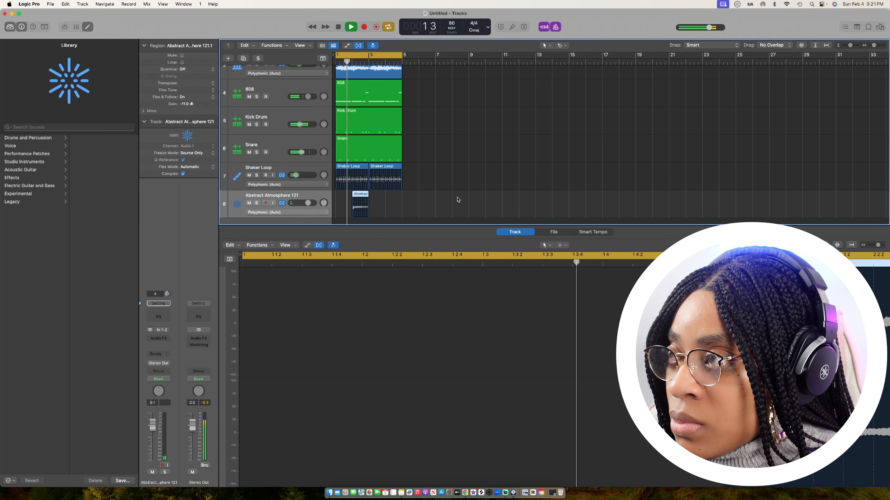
- Lower the Abstract Atmosphere 121 track's volume to about -13 dB and copy its region to bar 4
left_click_drag(306, 203, 297, 203)
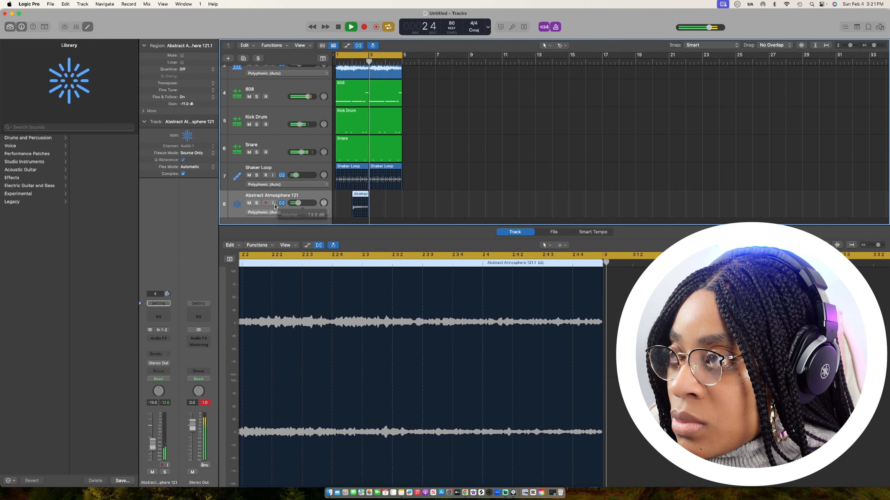
left_click_drag(362, 197, 404, 227)
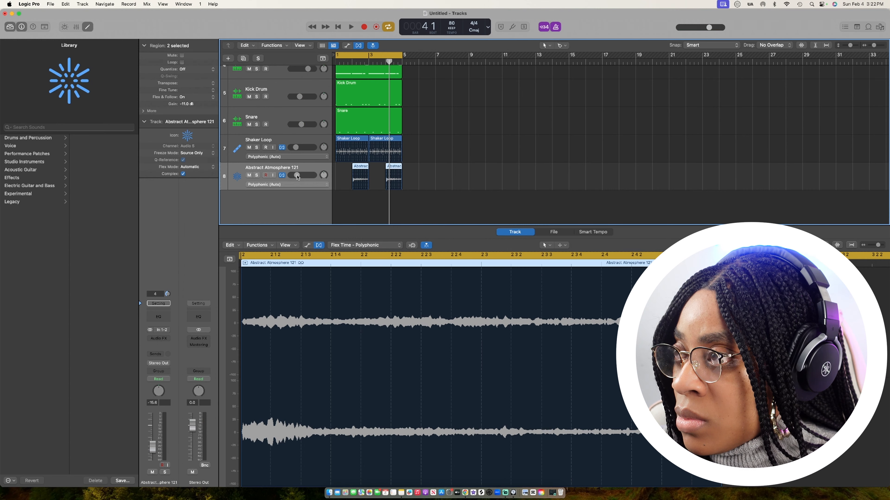
key("space")
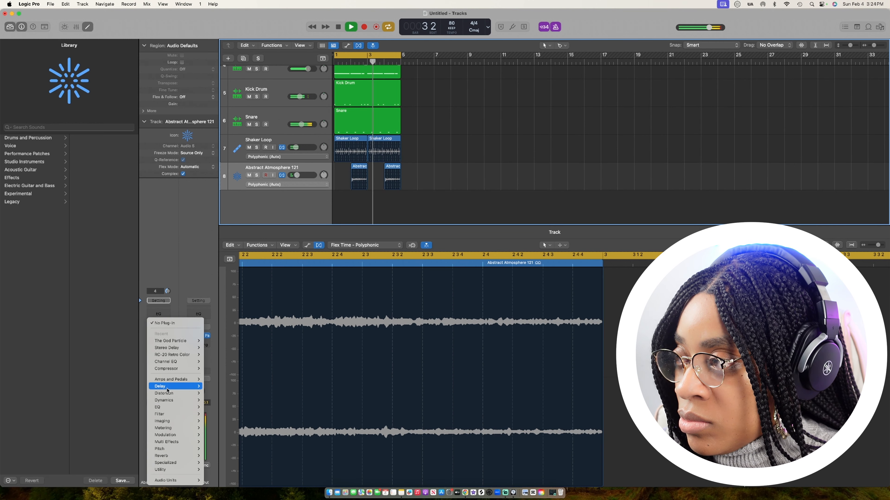
- Insert a Stereo Delay effect in its stereo version on the Abstract Atmosphere 121 track
mouse_move(205, 387)
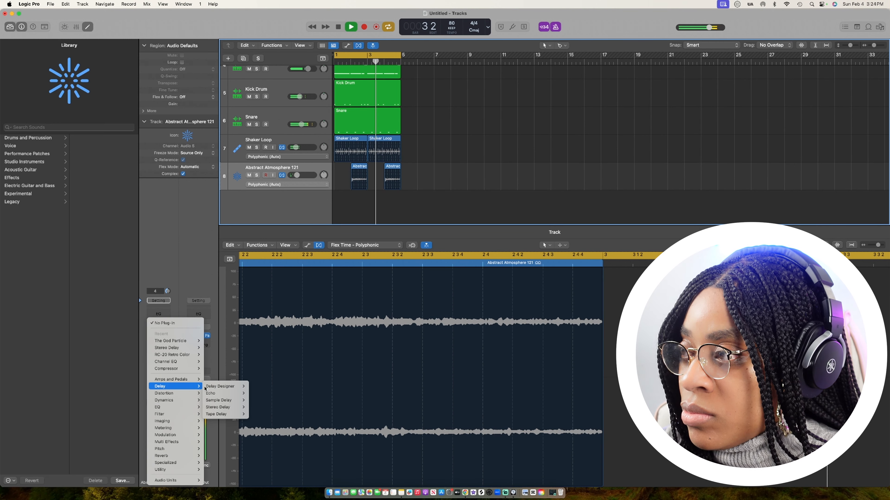
mouse_move(228, 407)
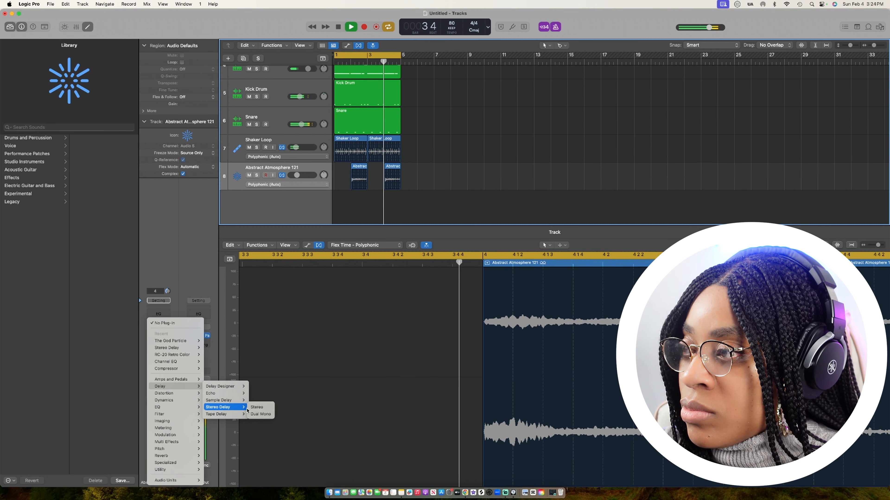
left_click(261, 408)
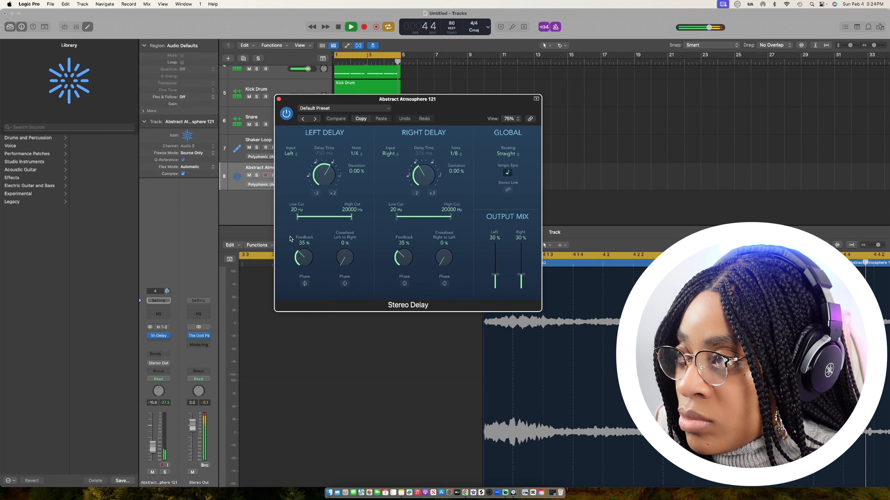
- Set the left delay's cuts to 110 Hz and 3900 Hz, the right low cut to 520 Hz and the right output mix to 49%
left_click_drag(297, 216, 340, 223)
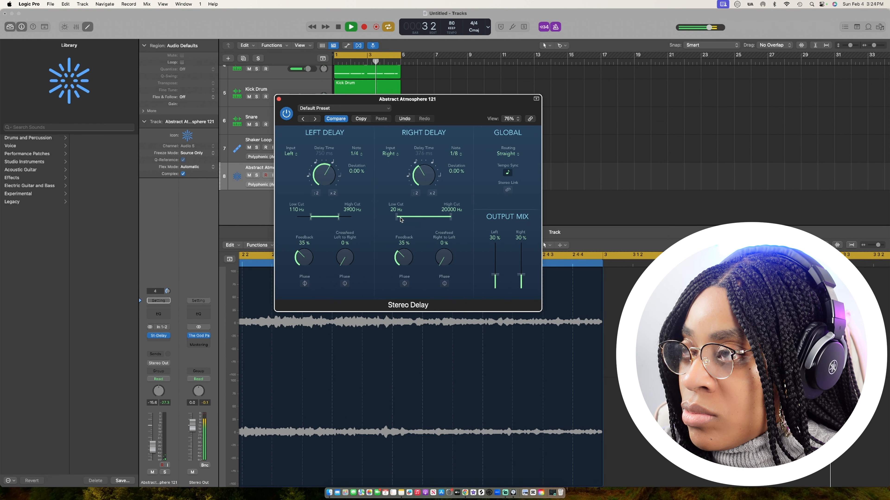
left_click_drag(401, 219, 423, 218)
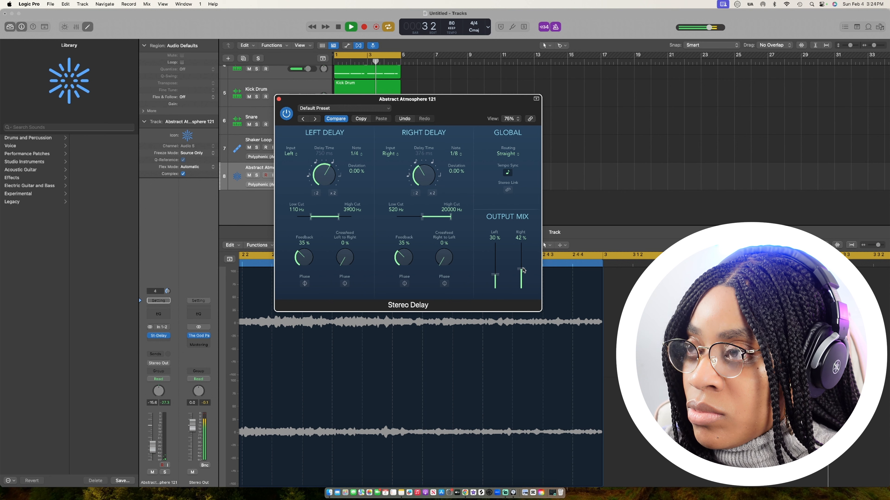
left_click_drag(523, 270, 523, 267)
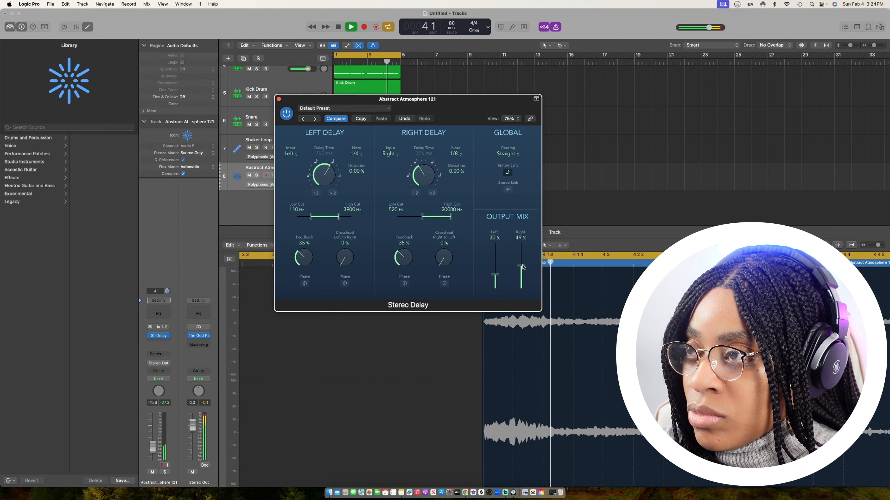